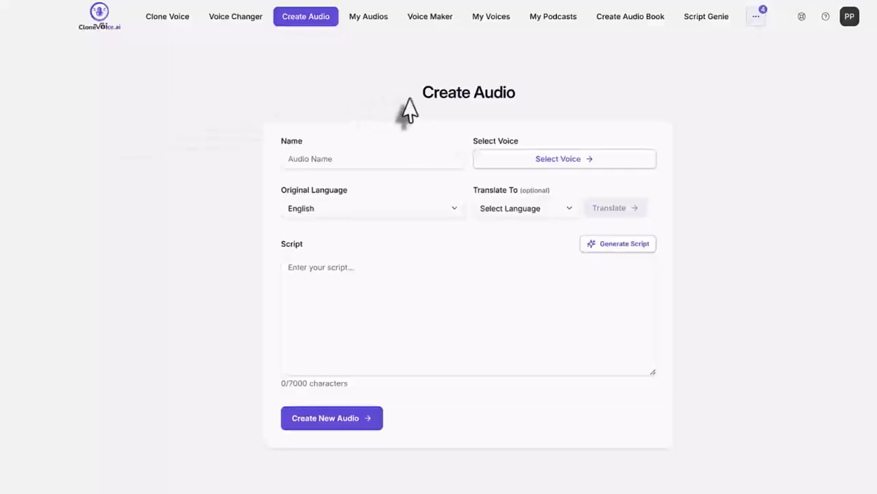
{"action": "left_click_drag", "start_coordinate": [417, 96], "coordinate": [509, 89]}
{"action": "left_click", "coordinate": [539, 102]}
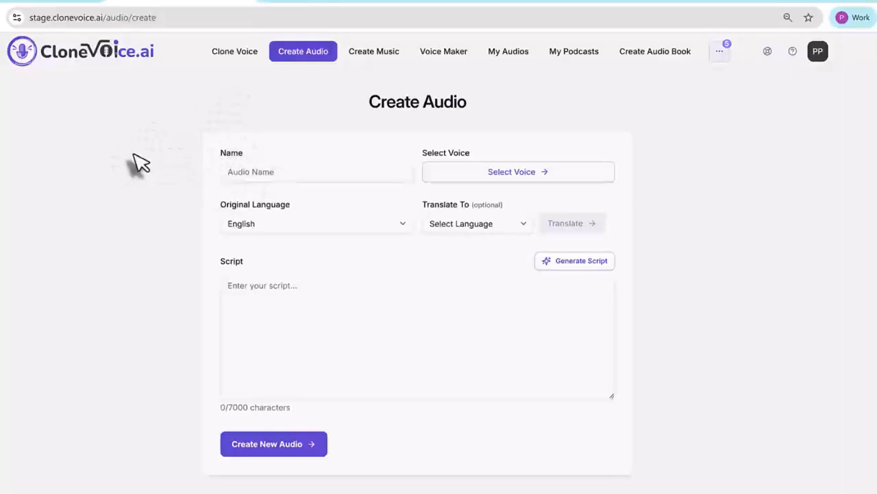
Name the new audio "Fitness and Dieting Tips".
{"action": "left_click_drag", "start_coordinate": [358, 105], "coordinate": [480, 108]}
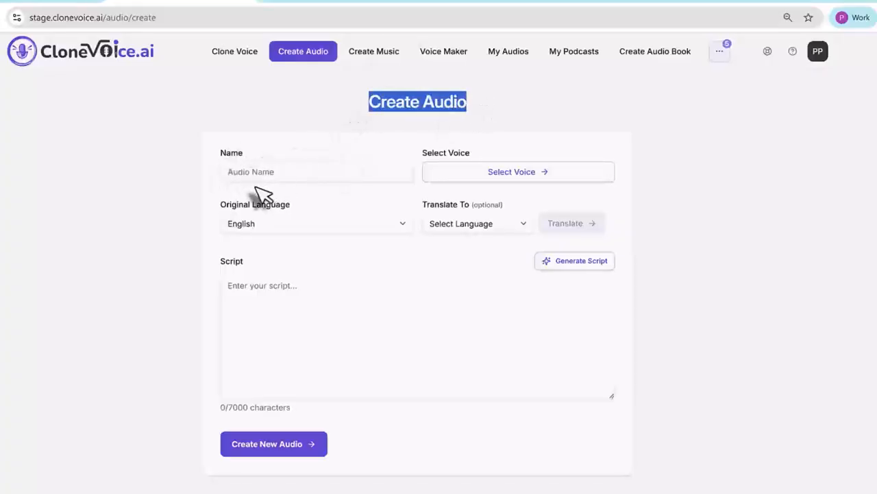
{"action": "left_click", "coordinate": [278, 173]}
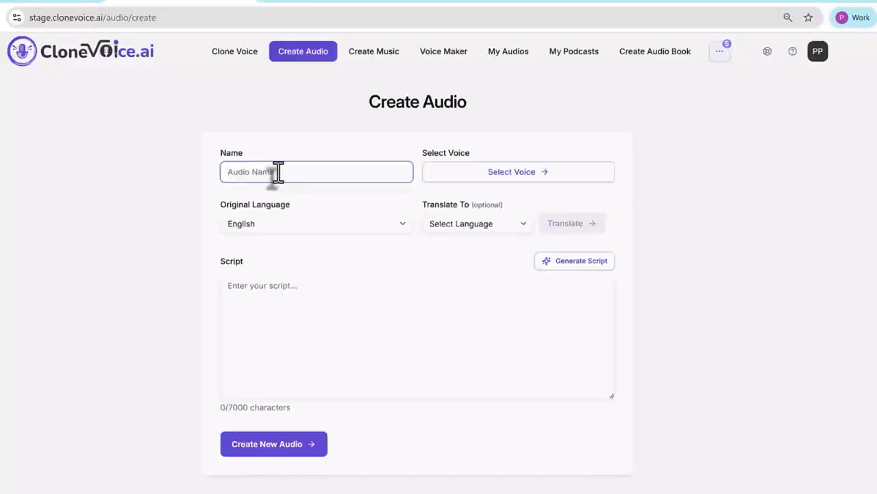
{"action": "type", "text": "Fitness and Dieting Tips"}
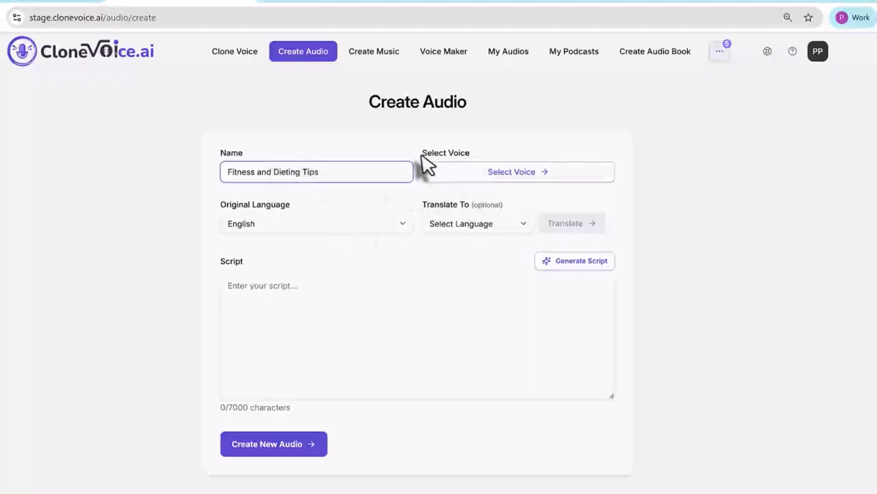
Open the voice selection for the new audio and browse the voices in the System category.
{"action": "left_click_drag", "start_coordinate": [421, 154], "coordinate": [471, 152]}
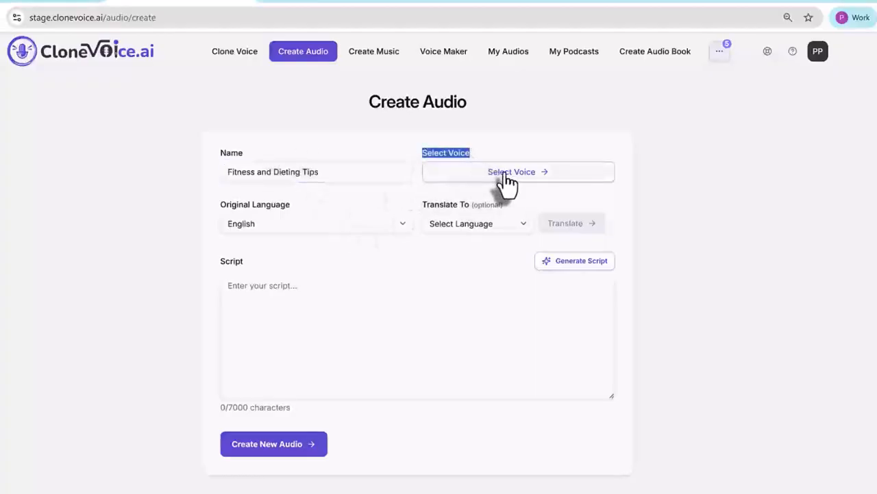
{"action": "left_click", "coordinate": [552, 175]}
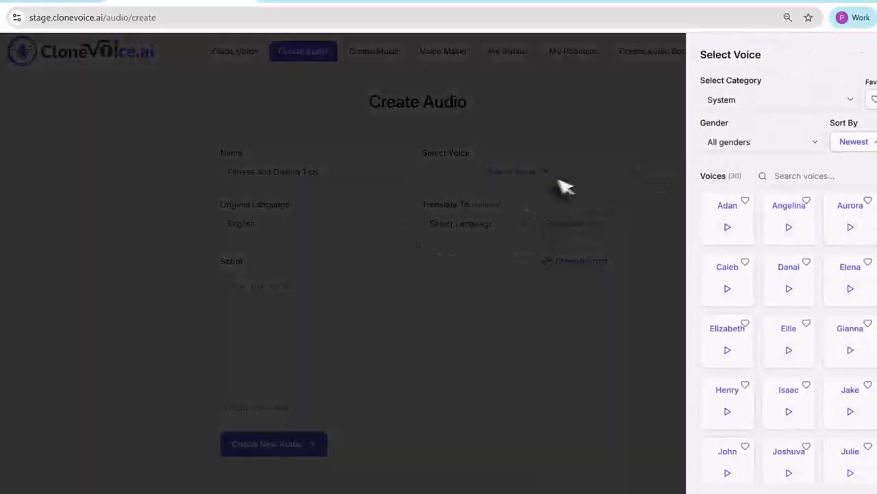
{"action": "scroll", "coordinate": [802, 239], "scroll_direction": "down", "scroll_amount": 5}
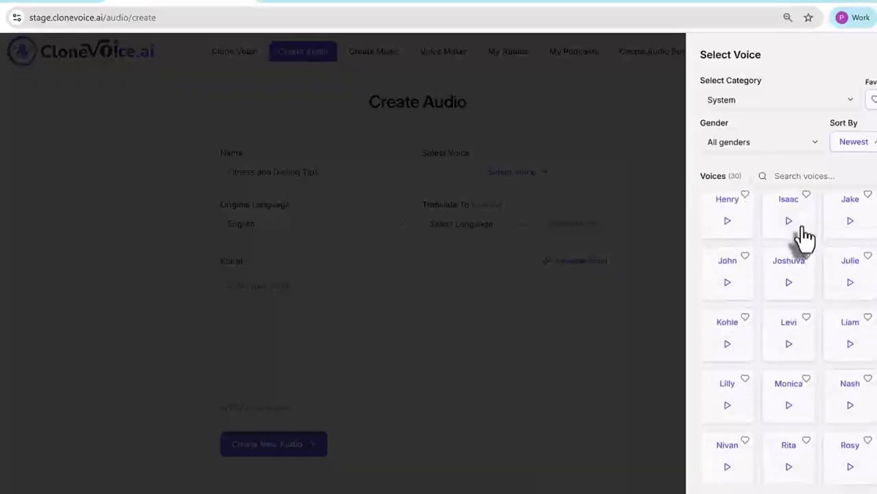
{"action": "scroll", "coordinate": [804, 278], "scroll_direction": "up", "scroll_amount": 5}
{"action": "left_click_drag", "start_coordinate": [699, 178], "coordinate": [746, 176]}
{"action": "left_click", "coordinate": [743, 178]}
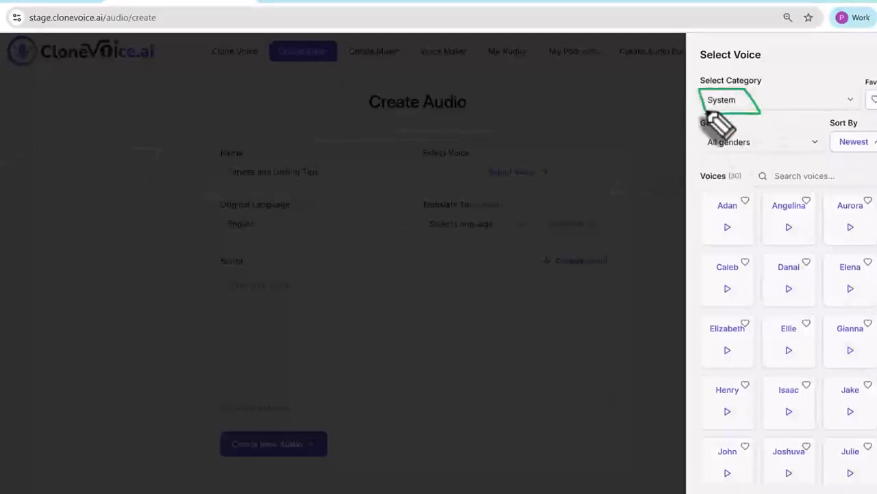
{"action": "left_click_drag", "start_coordinate": [741, 244], "coordinate": [876, 240]}
{"action": "left_click_drag", "start_coordinate": [744, 292], "coordinate": [788, 286]}
{"action": "left_click_drag", "start_coordinate": [800, 291], "coordinate": [818, 288]}
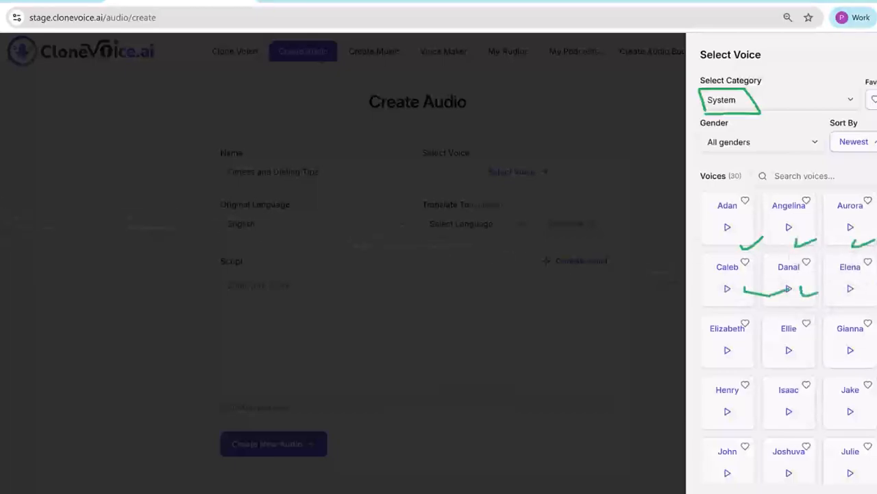
{"action": "key", "text": "Escape"}
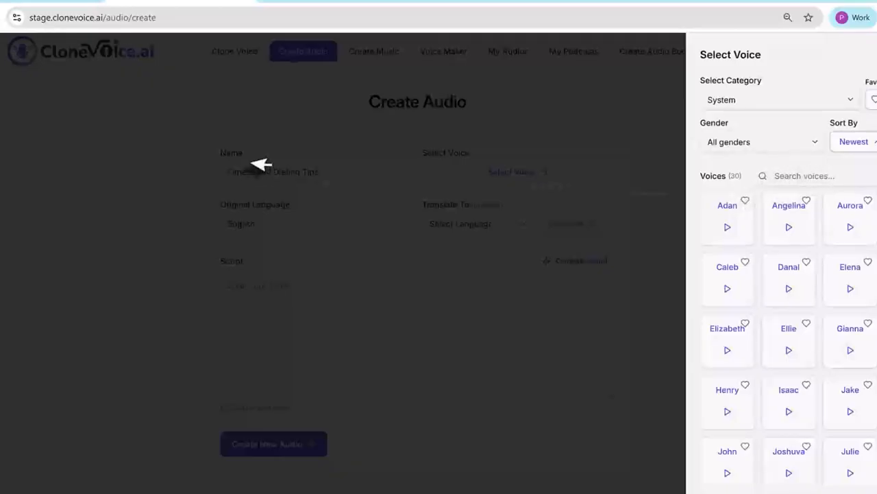
{"action": "mouse_move", "coordinate": [759, 184]}
{"action": "left_mouse_down"}
{"action": "mouse_move", "coordinate": [830, 195]}
{"action": "mouse_move", "coordinate": [843, 180]}
{"action": "mouse_move", "coordinate": [759, 185]}
{"action": "left_mouse_up"}
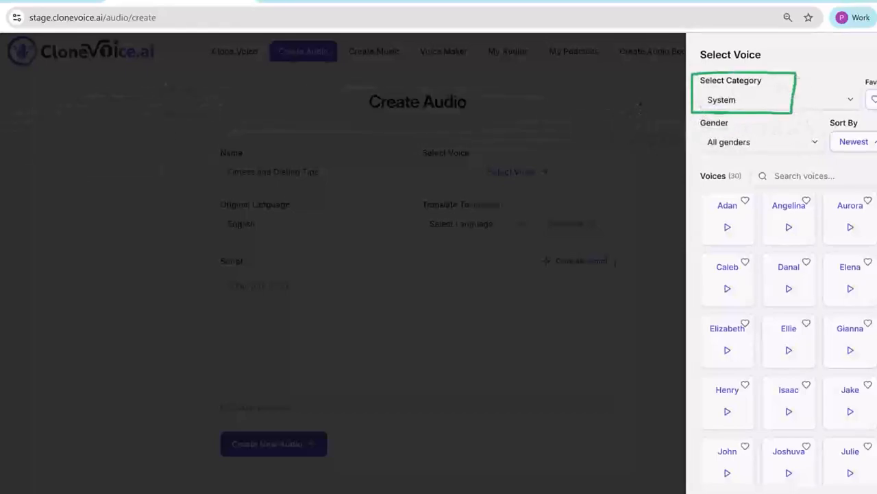
Filter the voice list to the Cloned category to view the English cloned voices, then close the voice selection.
{"action": "left_click", "coordinate": [746, 104]}
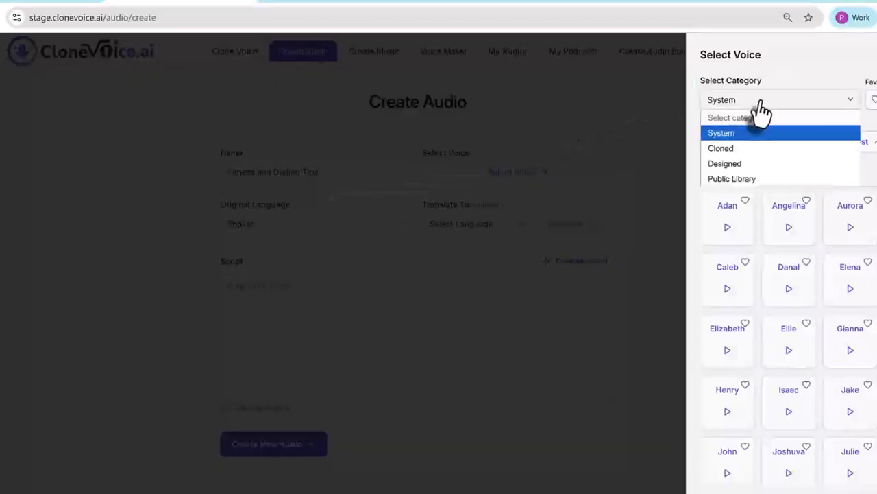
{"action": "left_click", "coordinate": [746, 151]}
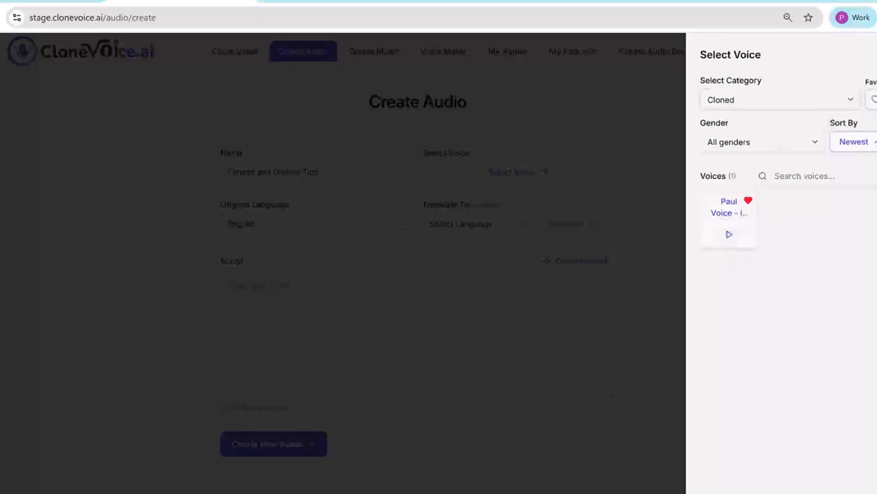
{"action": "key", "text": "Escape"}
Set the original language to Spanish and view the cloned voices and voice categories offered for it.
{"action": "left_click", "coordinate": [288, 223]}
{"action": "scroll", "coordinate": [281, 411], "scroll_direction": "down", "scroll_amount": 5}
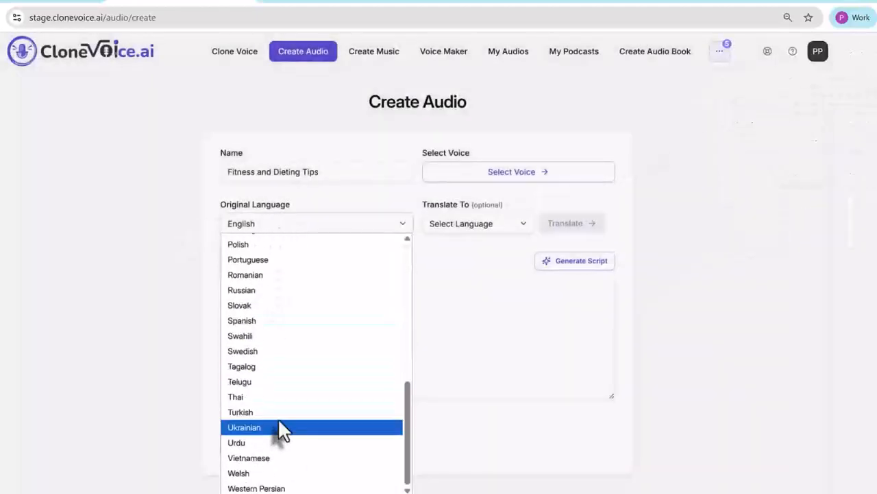
{"action": "left_click", "coordinate": [247, 320]}
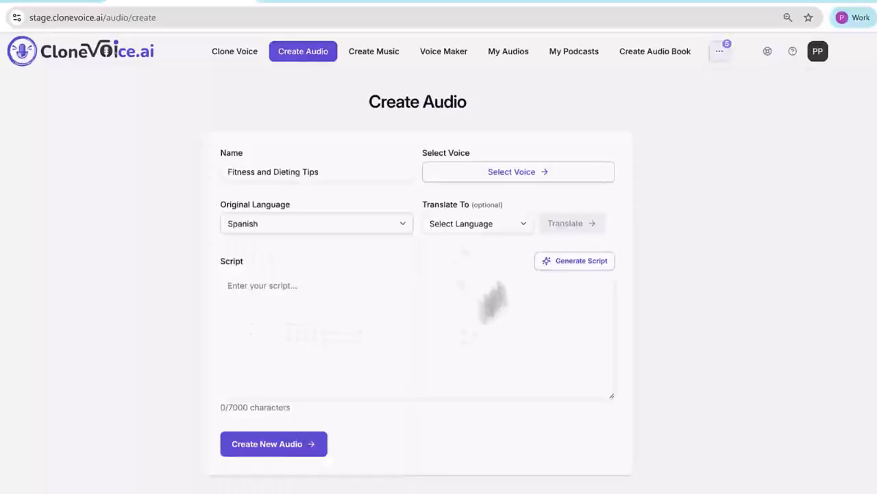
{"action": "left_click", "coordinate": [517, 176]}
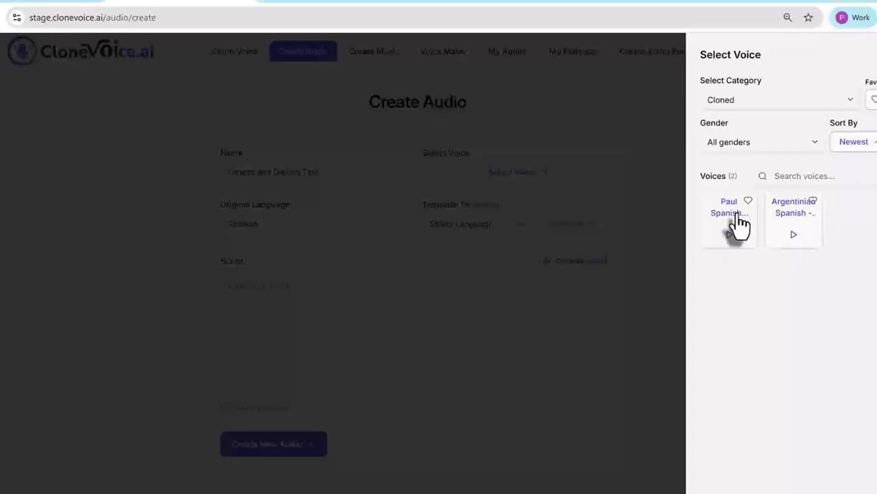
{"action": "left_click", "coordinate": [728, 104]}
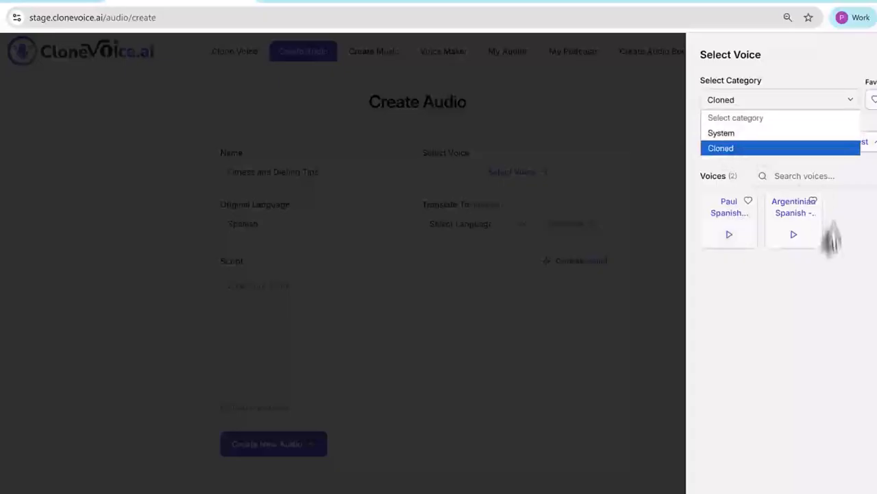
{"action": "left_click", "coordinate": [862, 283]}
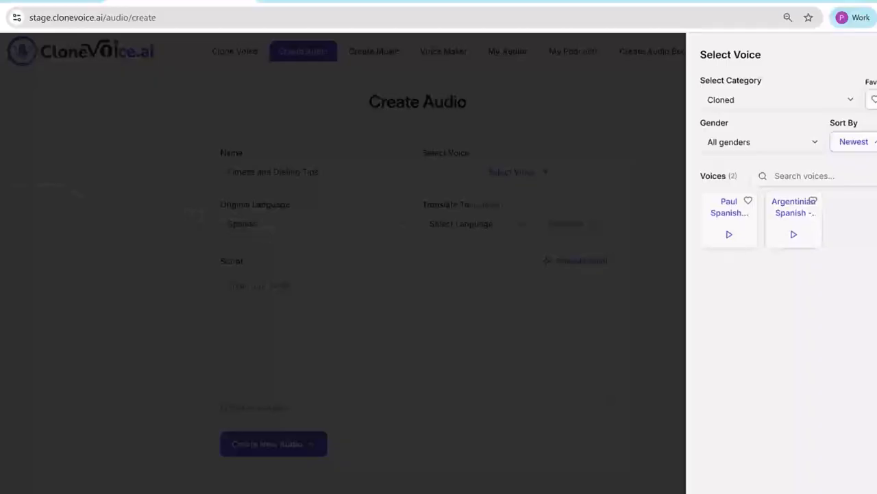
Look through the available original languages and check the cloned Spanish voices again without choosing one.
{"action": "left_click", "coordinate": [251, 231]}
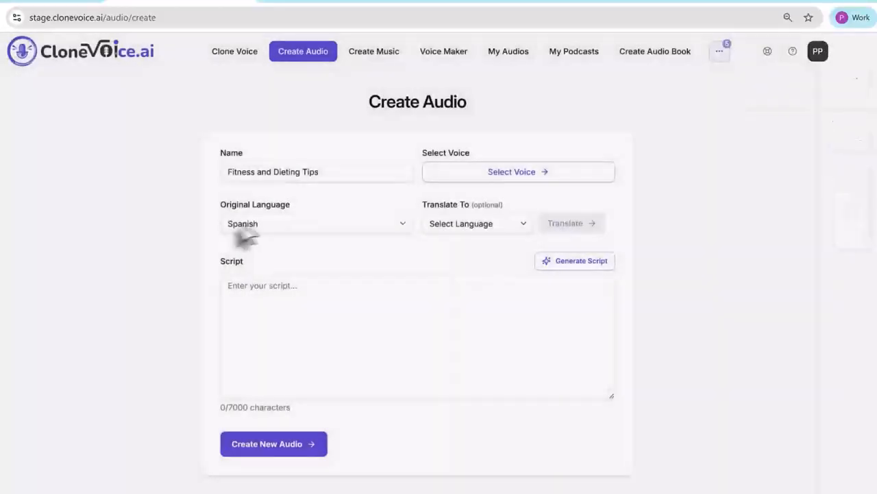
{"action": "left_click_drag", "start_coordinate": [225, 219], "coordinate": [288, 226]}
{"action": "left_click", "coordinate": [290, 225]}
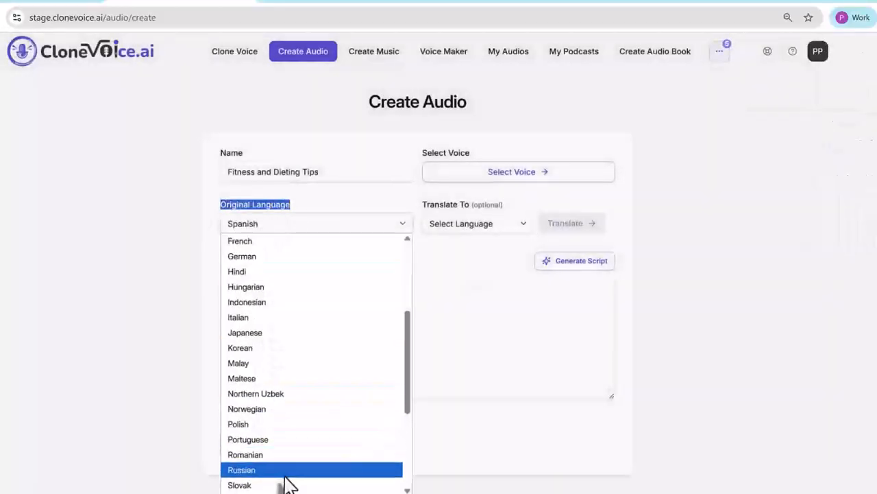
{"action": "left_click", "coordinate": [710, 225]}
{"action": "left_click", "coordinate": [537, 175]}
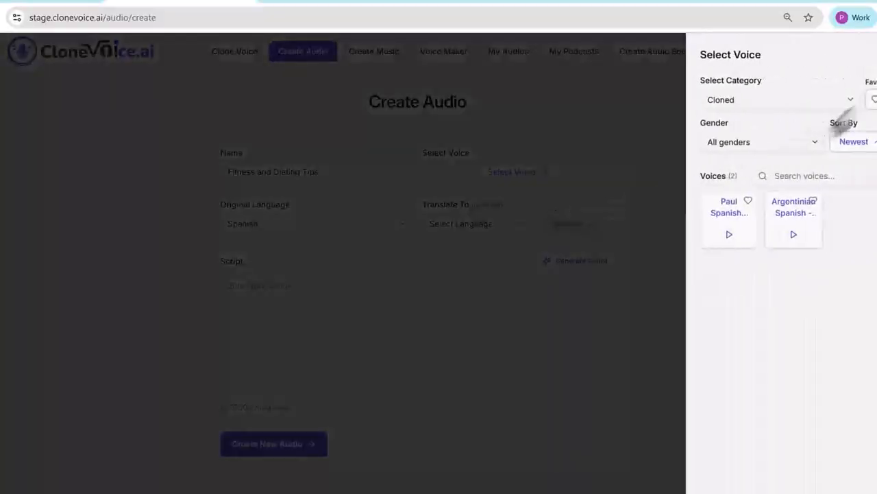
{"action": "left_click", "coordinate": [876, 55]}
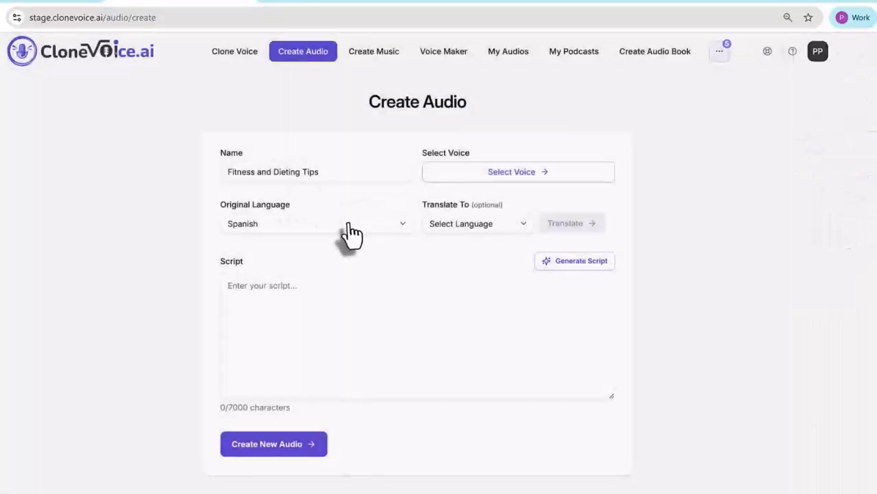
Set the original language back to English.
{"action": "left_click", "coordinate": [346, 226]}
{"action": "left_click", "coordinate": [271, 363]}
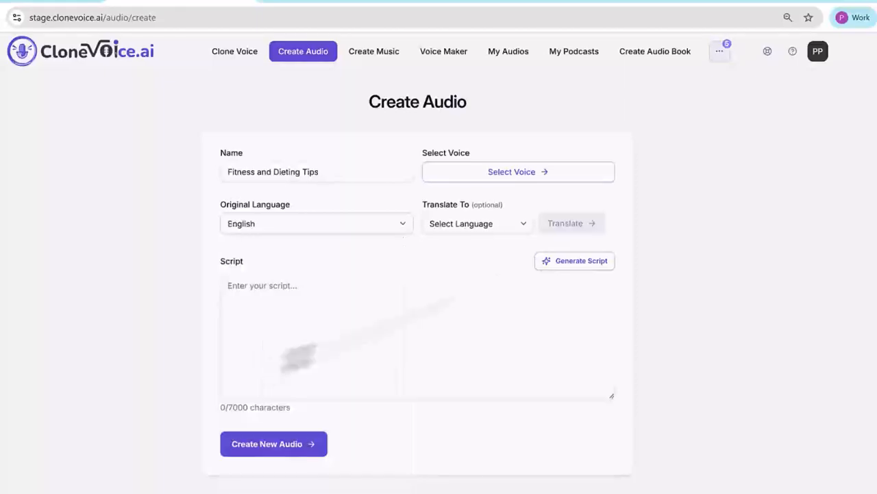
Open the voice selection and view the voices in the Designed and Public Library categories.
{"action": "left_click", "coordinate": [499, 179]}
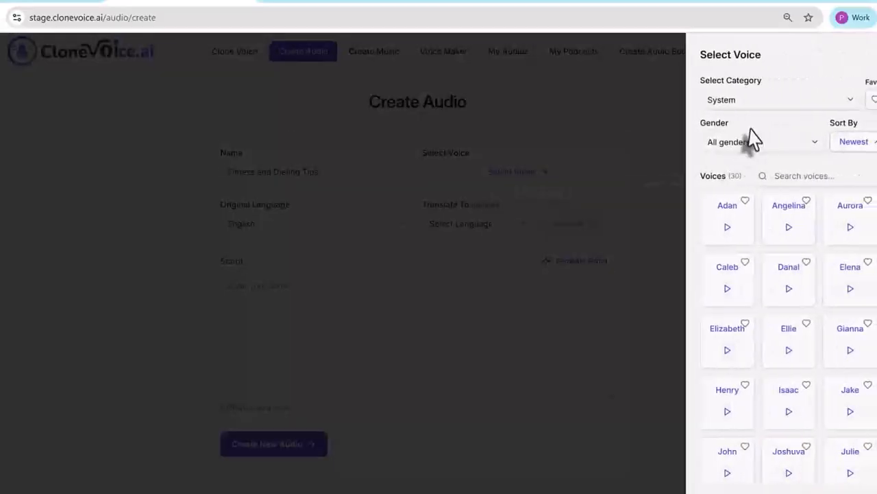
{"action": "left_click", "coordinate": [740, 101]}
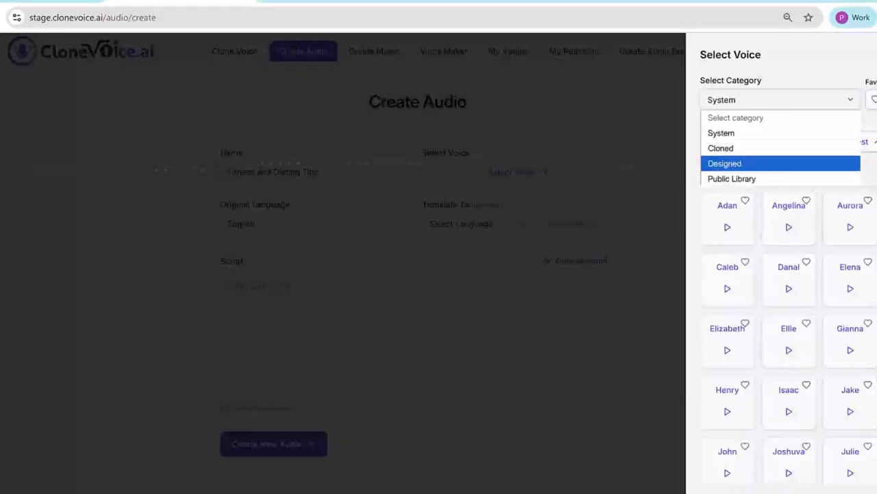
{"action": "left_click", "coordinate": [732, 164]}
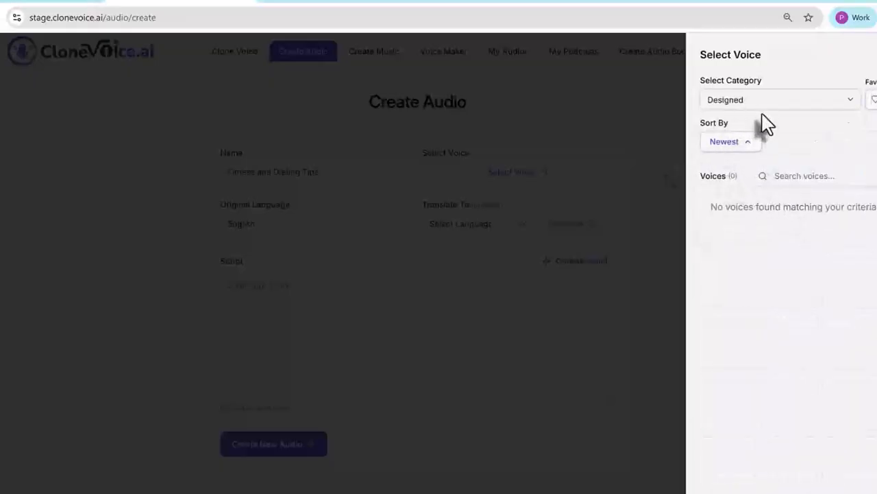
{"action": "left_click", "coordinate": [779, 96]}
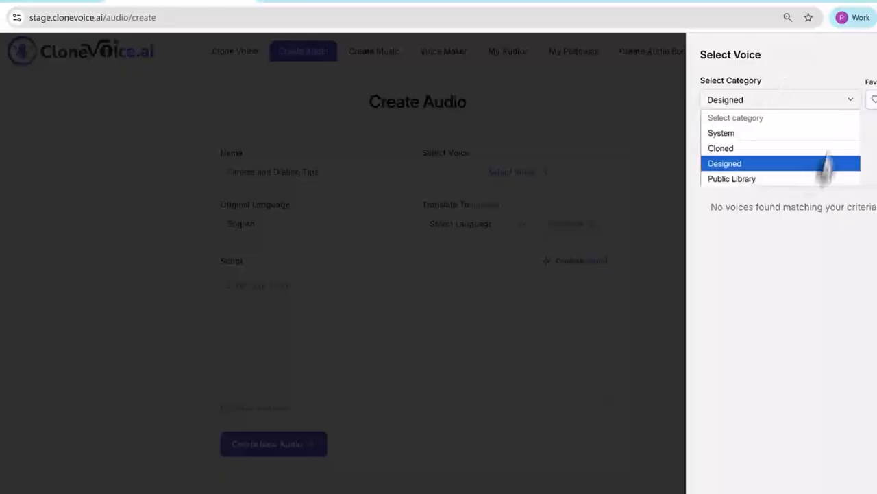
{"action": "left_click", "coordinate": [746, 192]}
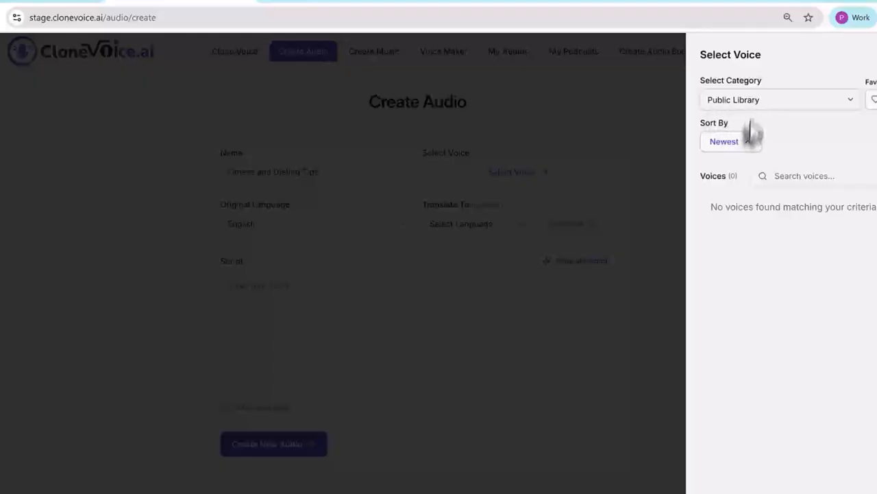
{"action": "left_click", "coordinate": [760, 143]}
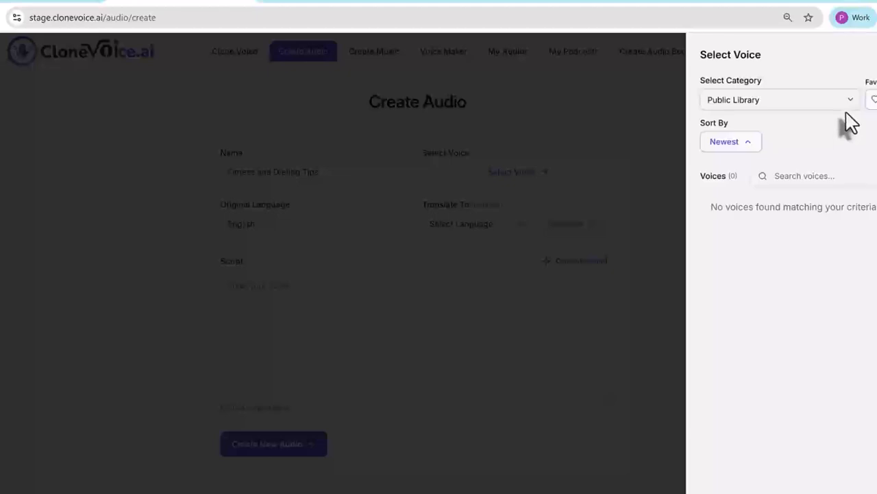
Switch the voice category to Cloned and select the favourited in-app recording voice for the audio.
{"action": "left_click", "coordinate": [789, 103]}
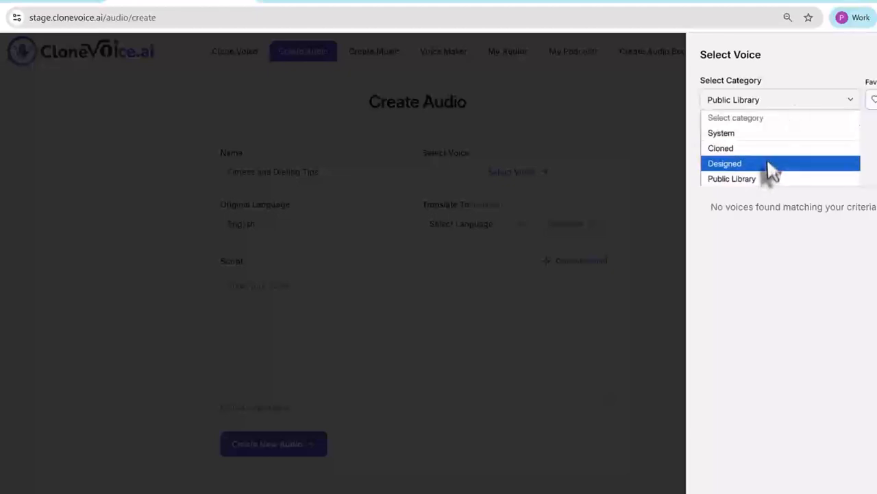
{"action": "left_click", "coordinate": [737, 146]}
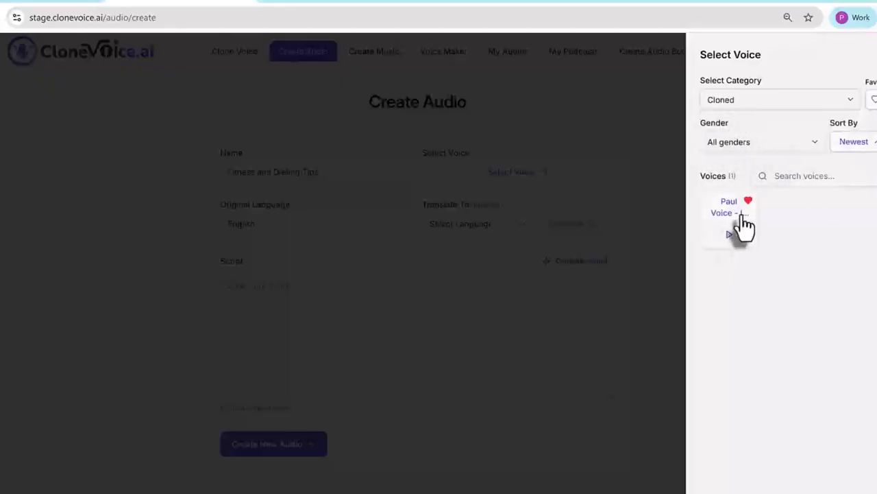
{"action": "left_click", "coordinate": [752, 102]}
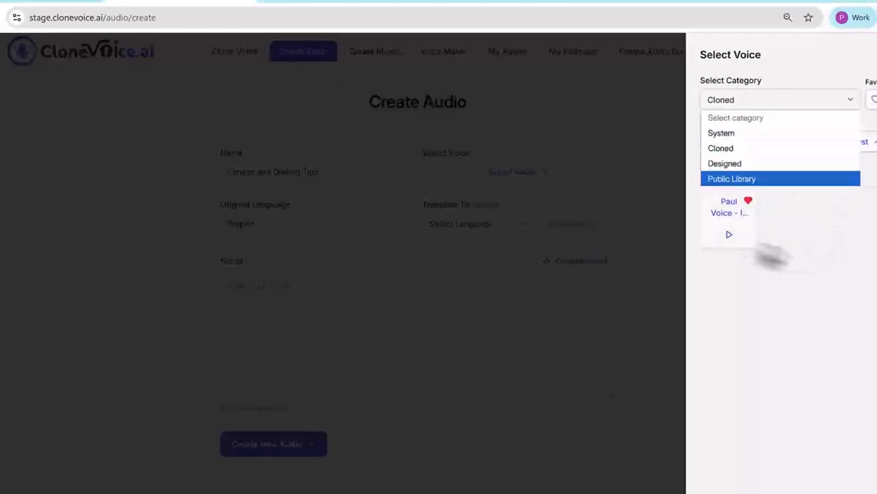
{"action": "left_click", "coordinate": [816, 279]}
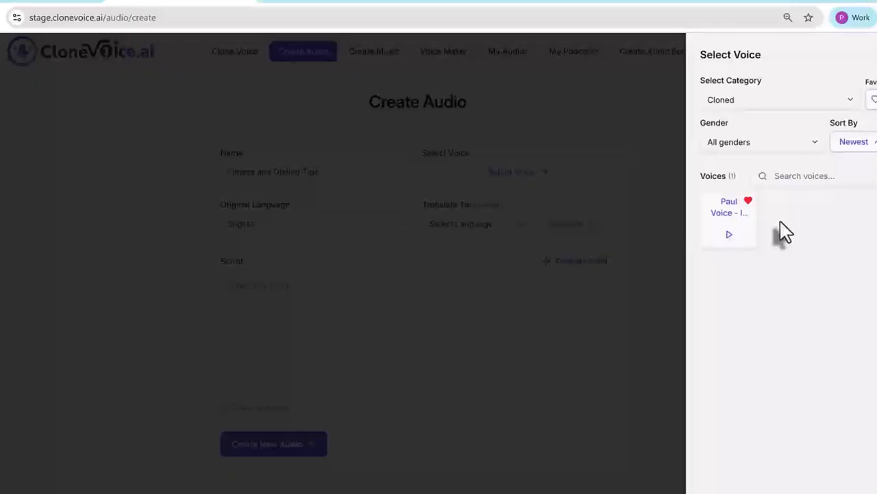
{"action": "left_click", "coordinate": [736, 228]}
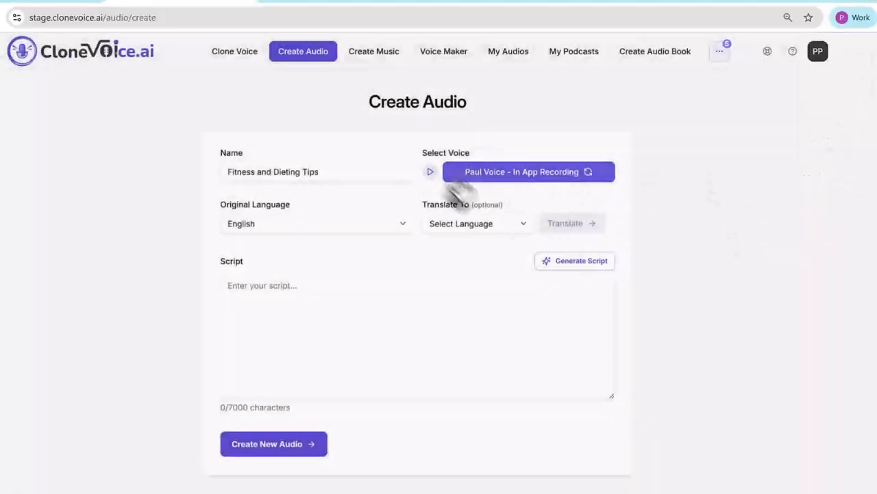
{"action": "left_click", "coordinate": [391, 340]}
{"action": "left_click_drag", "start_coordinate": [220, 260], "coordinate": [254, 263]}
{"action": "left_click", "coordinate": [259, 263]}
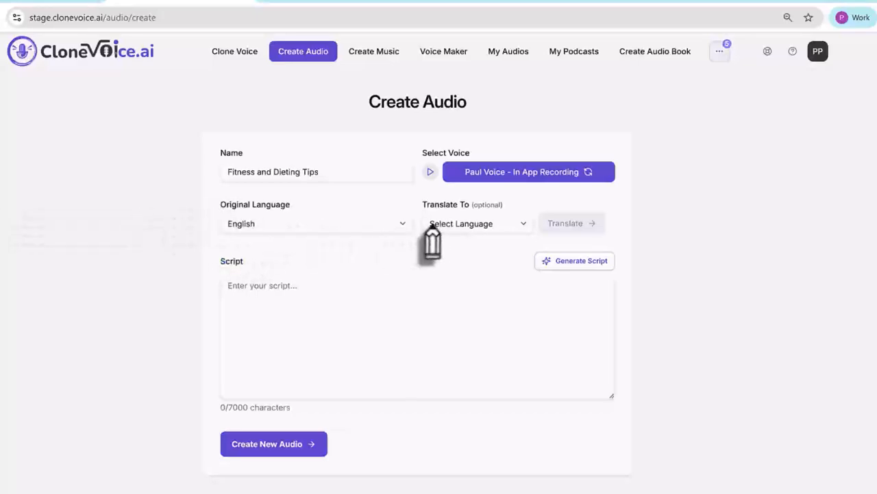
Set the original language to German.
{"action": "mouse_move", "coordinate": [413, 195]}
{"action": "left_mouse_down"}
{"action": "mouse_move", "coordinate": [606, 203]}
{"action": "mouse_move", "coordinate": [627, 226]}
{"action": "mouse_move", "coordinate": [594, 243]}
{"action": "mouse_move", "coordinate": [488, 248]}
{"action": "mouse_move", "coordinate": [435, 243]}
{"action": "mouse_move", "coordinate": [414, 201]}
{"action": "left_mouse_up"}
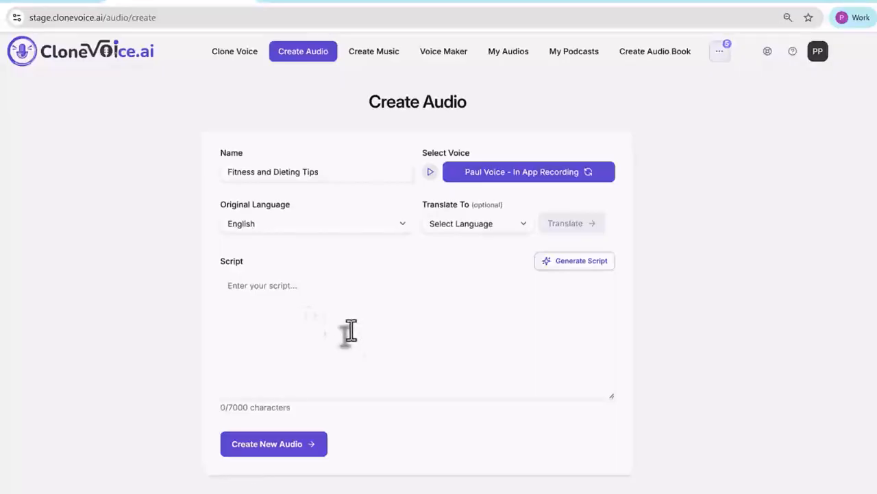
{"action": "left_click", "coordinate": [286, 228]}
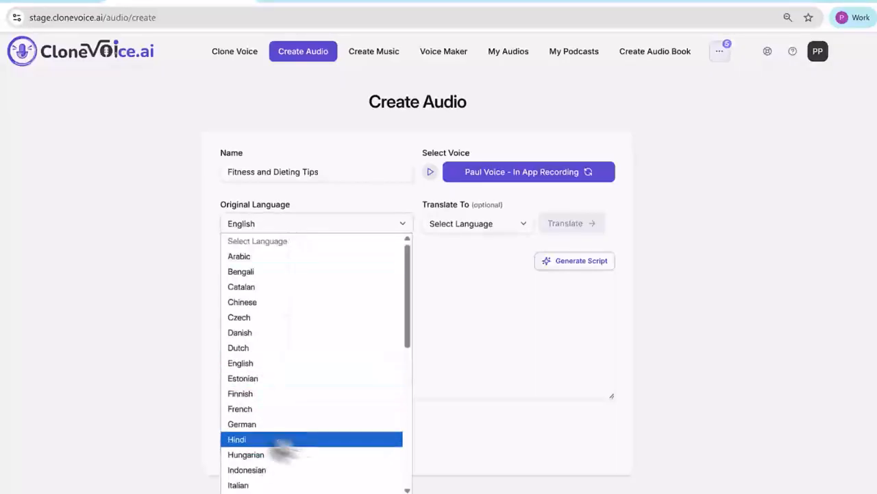
{"action": "left_click", "coordinate": [290, 425]}
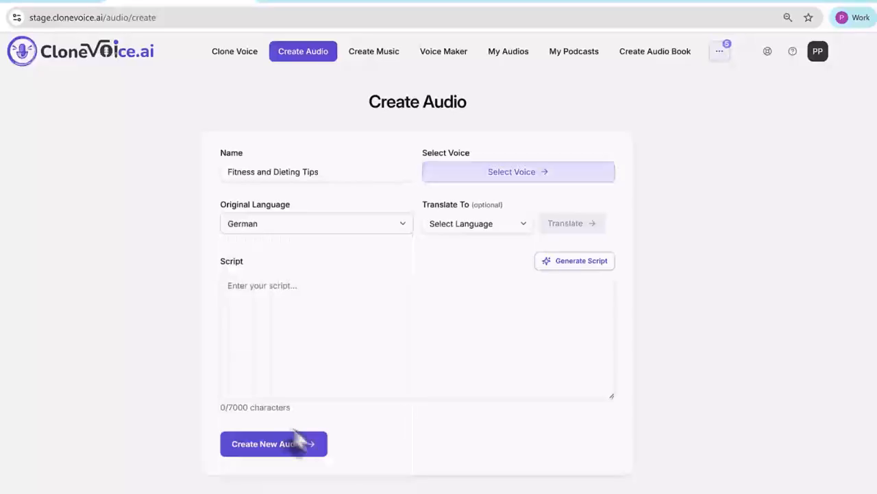
{"action": "left_click", "coordinate": [357, 340]}
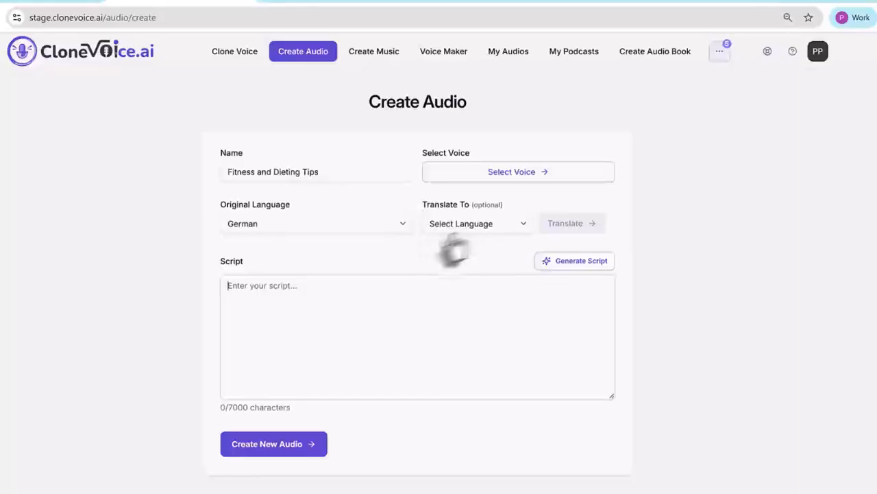
Set the original language back to English.
{"action": "left_click", "coordinate": [312, 235]}
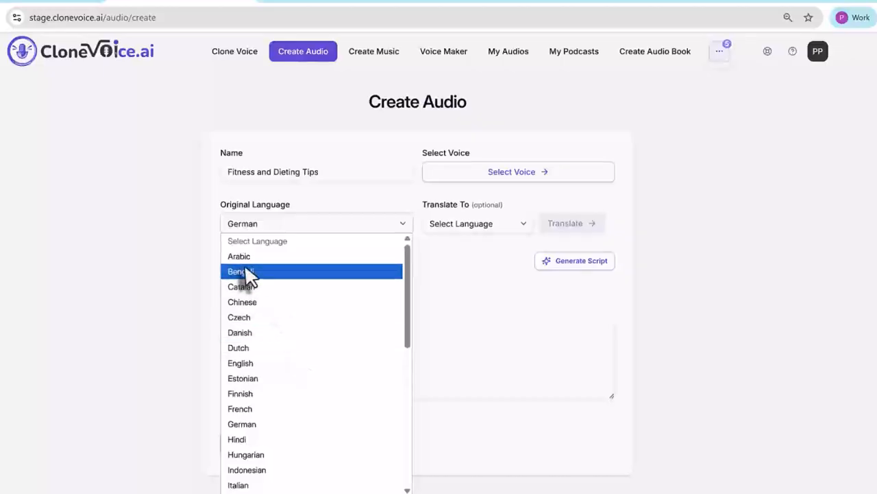
{"action": "left_click", "coordinate": [260, 223]}
{"action": "left_click", "coordinate": [260, 223]}
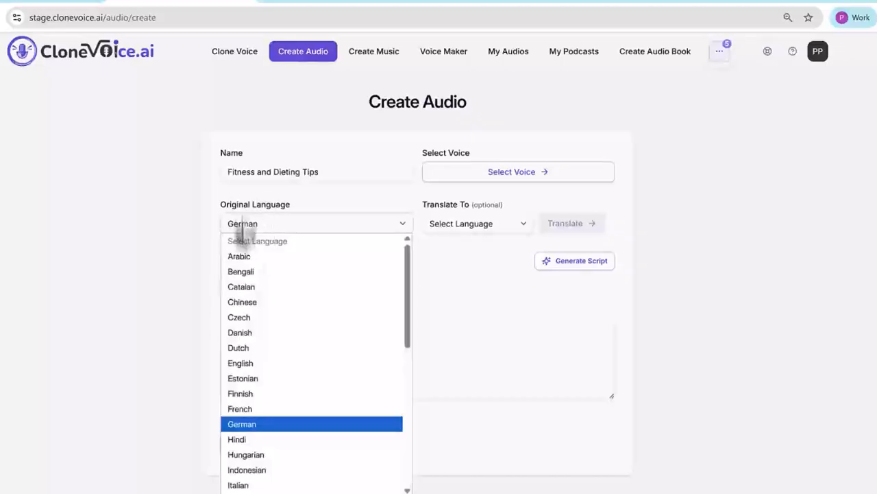
{"action": "left_click", "coordinate": [261, 363]}
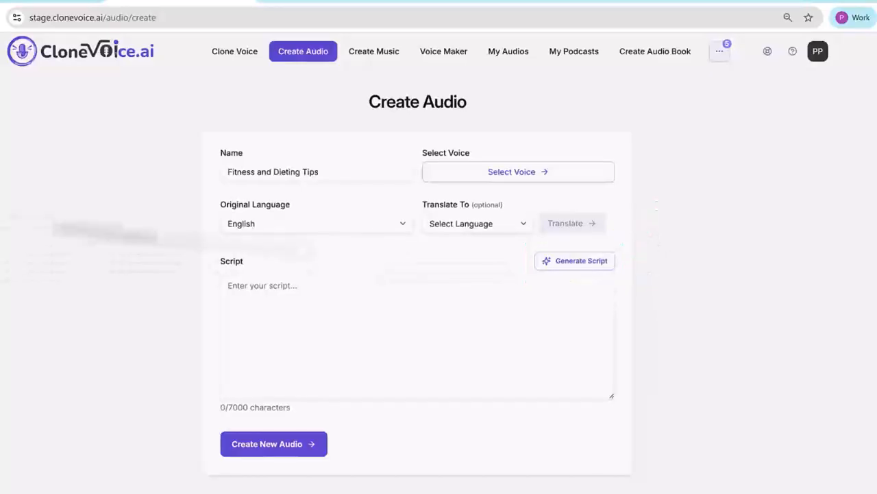
Set up script generation with the topic "ketogenic diet for weight loss" and the category Explainer & Educational Videos.
{"action": "left_click", "coordinate": [549, 268]}
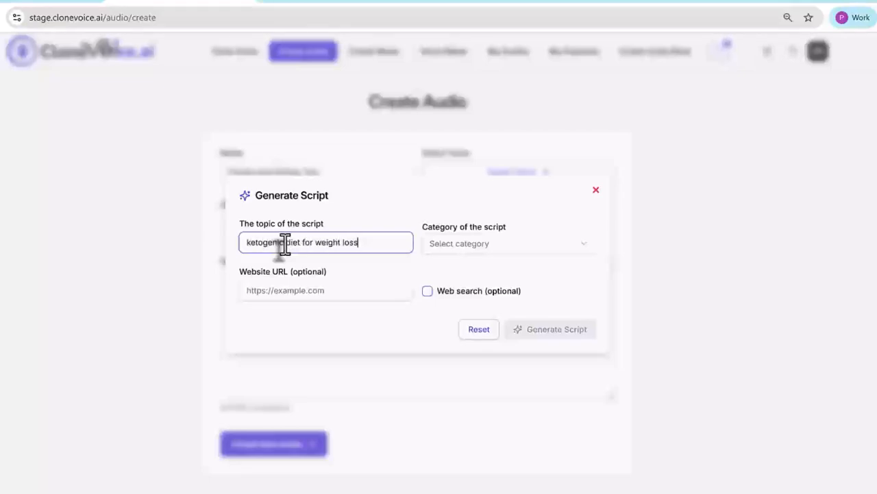
{"action": "left_click", "coordinate": [458, 253]}
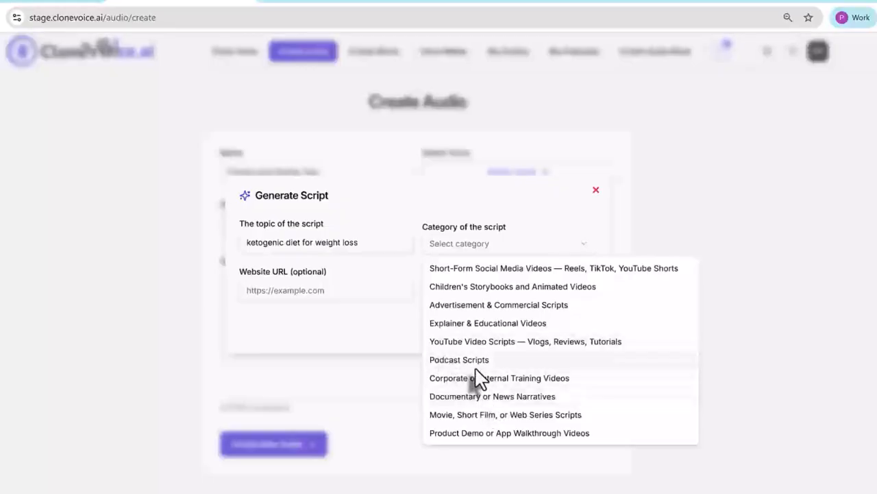
{"action": "left_click", "coordinate": [473, 323]}
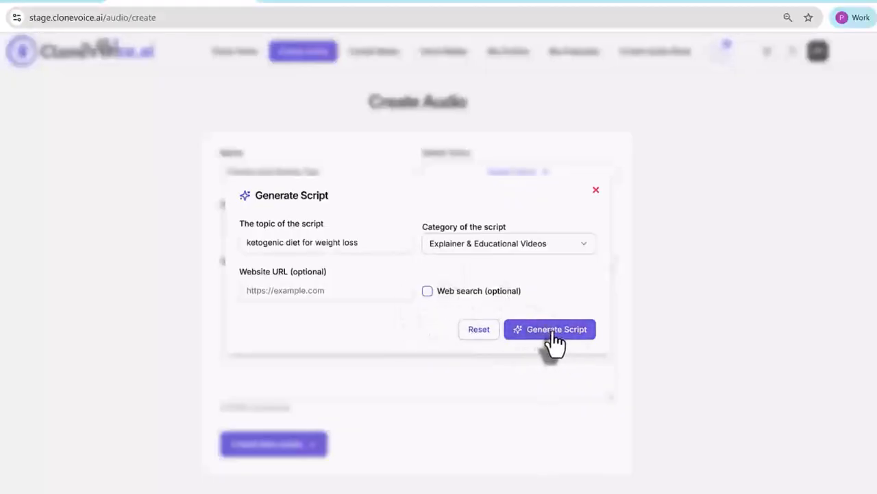
{"action": "left_click_drag", "start_coordinate": [238, 274], "coordinate": [343, 283]}
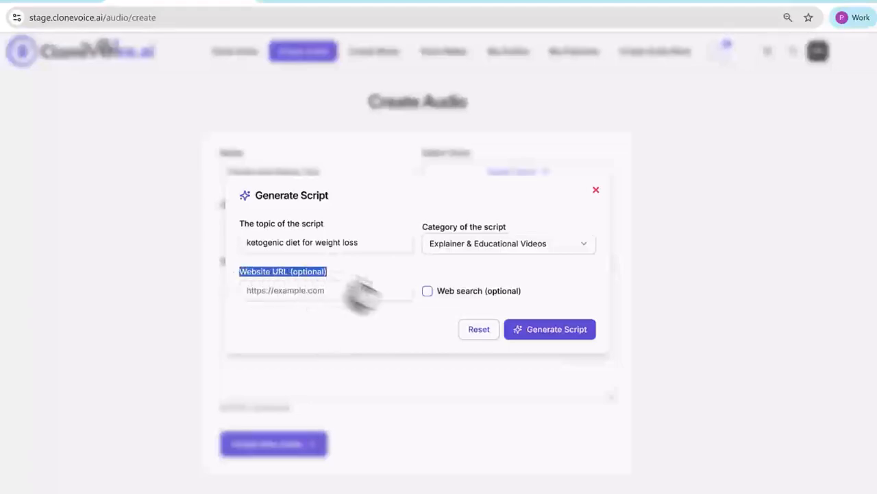
{"action": "left_click", "coordinate": [285, 336]}
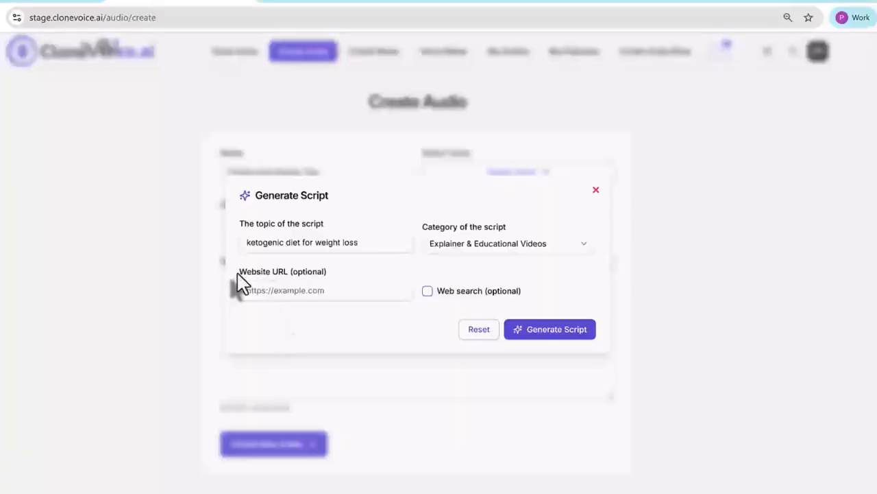
{"action": "left_click_drag", "start_coordinate": [241, 273], "coordinate": [320, 288]}
{"action": "left_click", "coordinate": [310, 295]}
{"action": "left_click", "coordinate": [285, 291]}
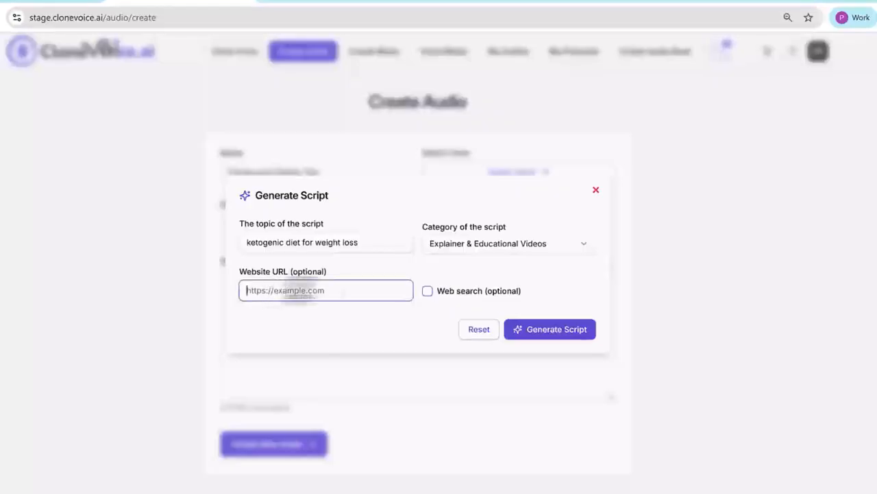
{"action": "left_click", "coordinate": [321, 321]}
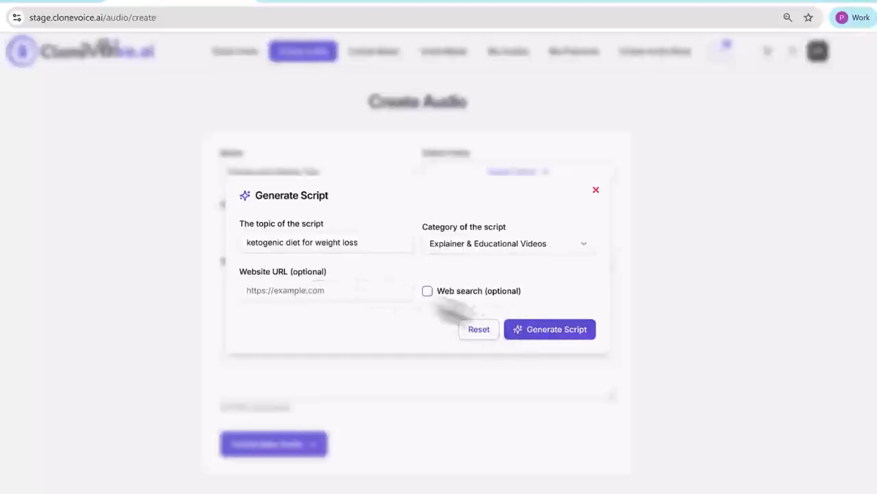
Generate the script from the entered topic and category and read through its text, especially the opening question.
{"action": "left_click", "coordinate": [560, 338]}
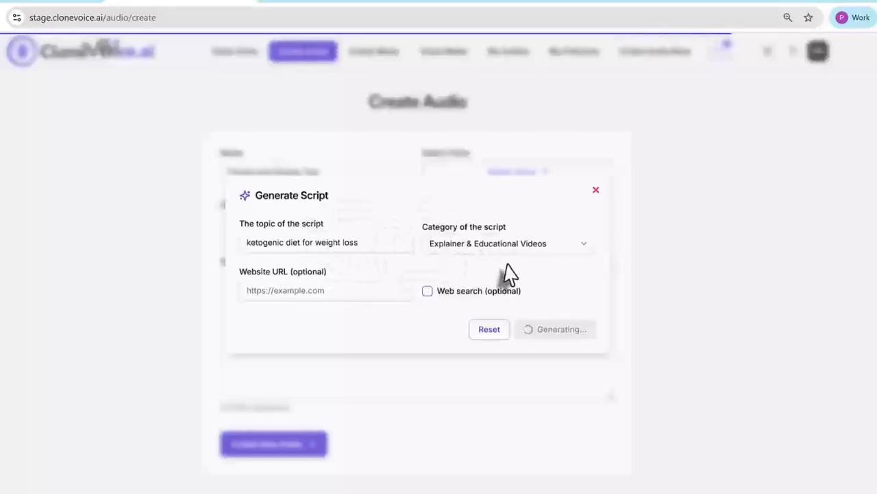
{"action": "scroll", "coordinate": [402, 308], "scroll_direction": "down", "scroll_amount": 5}
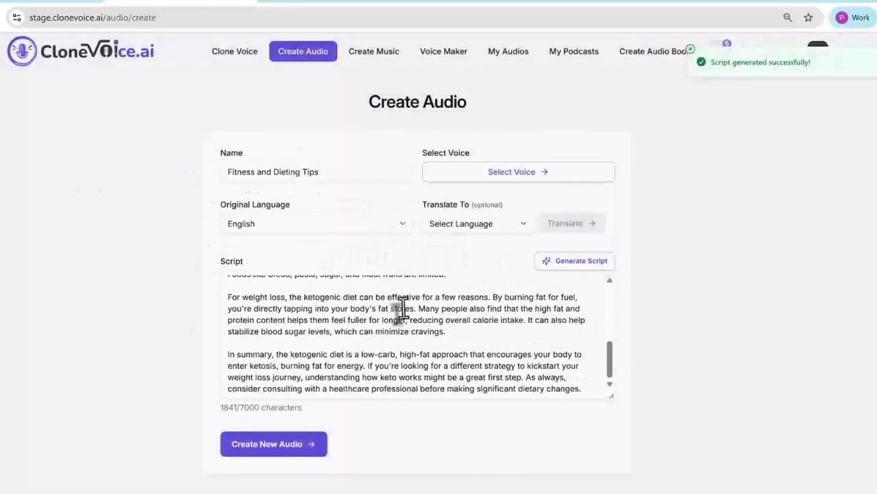
{"action": "scroll", "coordinate": [403, 322], "scroll_direction": "up", "scroll_amount": 5}
{"action": "scroll", "coordinate": [412, 322], "scroll_direction": "down", "scroll_amount": 5}
{"action": "scroll", "coordinate": [329, 315], "scroll_direction": "up", "scroll_amount": 10}
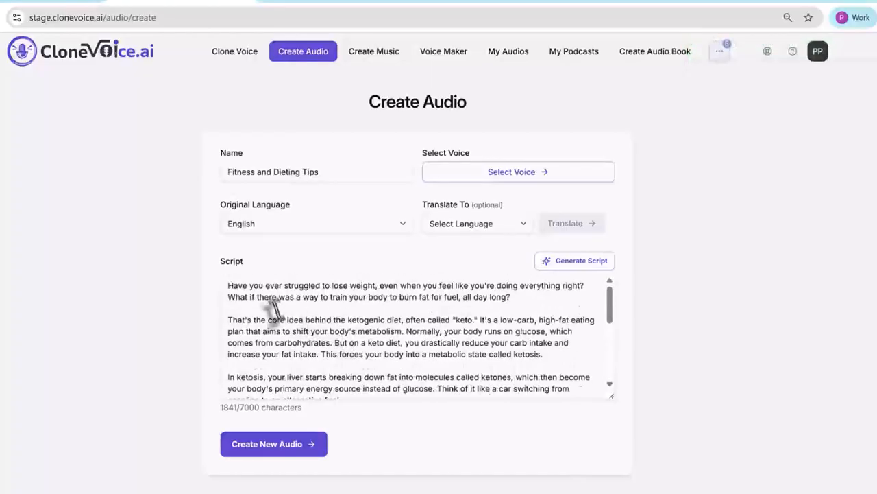
{"action": "left_click_drag", "start_coordinate": [238, 289], "coordinate": [425, 288]}
{"action": "left_click", "coordinate": [416, 288]}
{"action": "left_click_drag", "start_coordinate": [356, 287], "coordinate": [447, 287]}
{"action": "left_click", "coordinate": [448, 287]}
{"action": "left_click_drag", "start_coordinate": [520, 290], "coordinate": [566, 291]}
{"action": "left_click", "coordinate": [512, 299]}
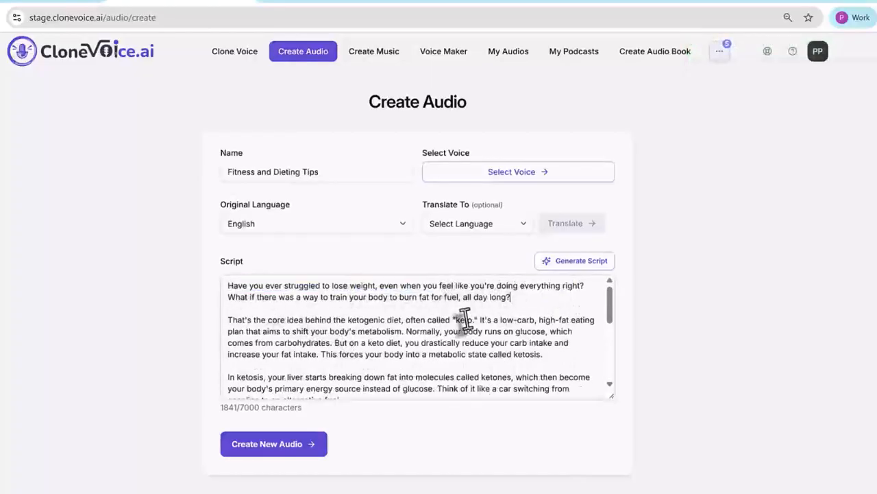
Select the cloned in-app recording voice for the audio and create the new audio.
{"action": "left_click", "coordinate": [312, 447]}
{"action": "left_click", "coordinate": [492, 173]}
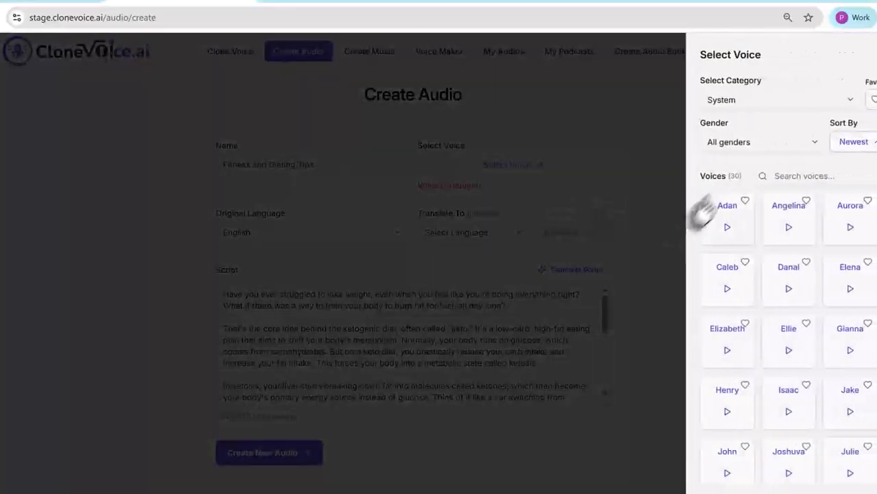
{"action": "left_click", "coordinate": [763, 110]}
{"action": "left_click", "coordinate": [741, 148]}
{"action": "left_click", "coordinate": [731, 207]}
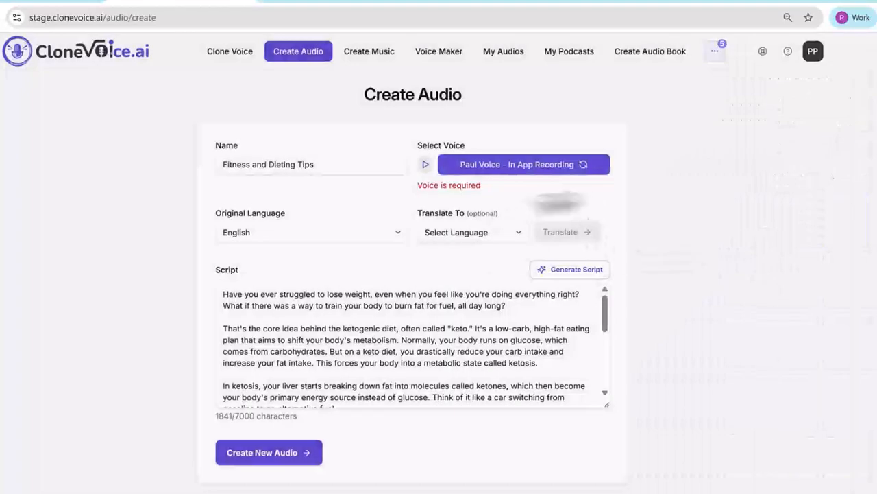
{"action": "left_click", "coordinate": [302, 455]}
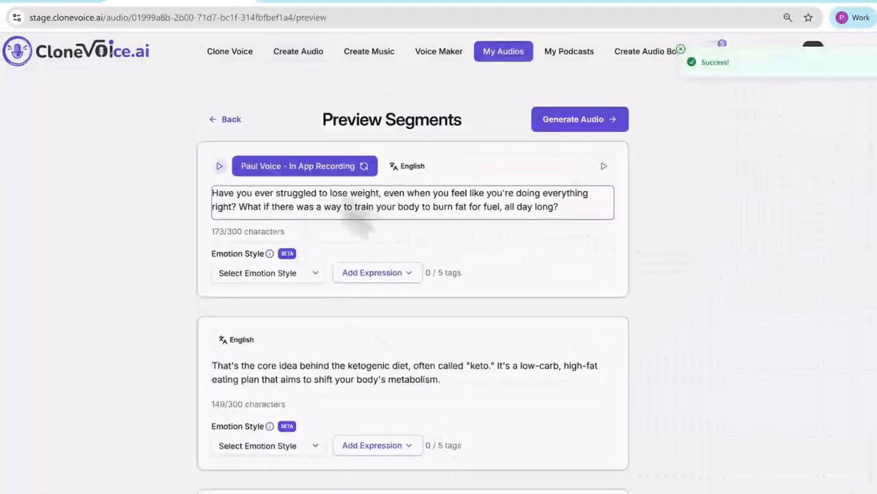
Look over the preview segments and return to editing the "Fitness and Dieting Tips" audio.
{"action": "left_click_drag", "start_coordinate": [322, 120], "coordinate": [470, 136]}
{"action": "scroll", "coordinate": [455, 301], "scroll_direction": "down", "scroll_amount": 7}
{"action": "scroll", "coordinate": [455, 301], "scroll_direction": "up", "scroll_amount": 7}
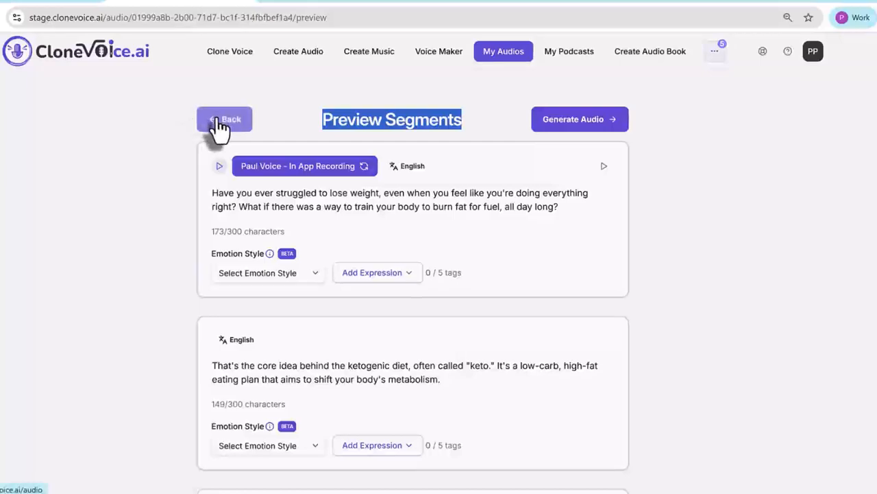
{"action": "left_click", "coordinate": [221, 122]}
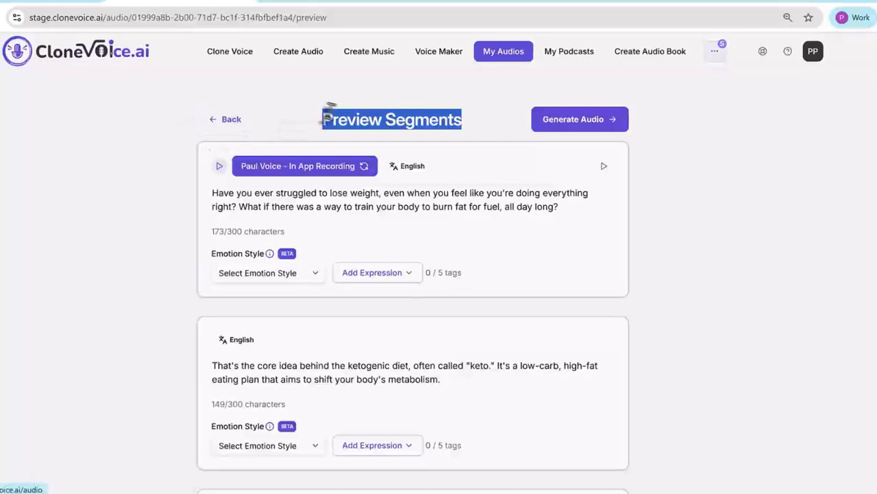
{"action": "left_click", "coordinate": [543, 159]}
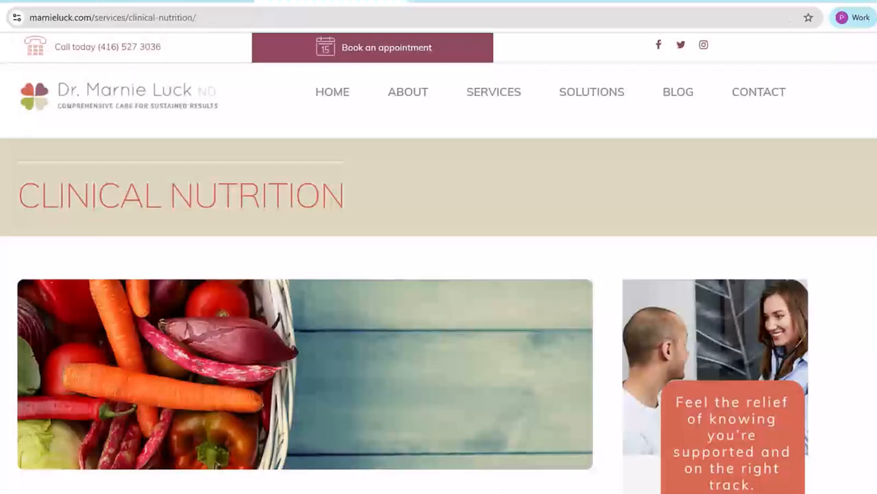
Copy the address of the Clinical Nutrition web page and look through the page from its introduction down to the footer.
{"action": "right_click", "coordinate": [159, 20]}
{"action": "left_click", "coordinate": [218, 144]}
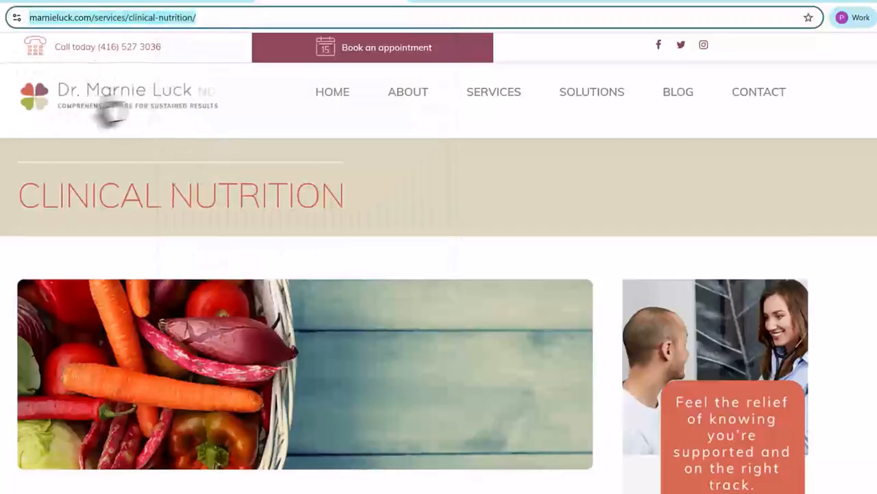
{"action": "left_click", "coordinate": [8, 252]}
{"action": "scroll", "coordinate": [22, 253], "scroll_direction": "down", "scroll_amount": 4}
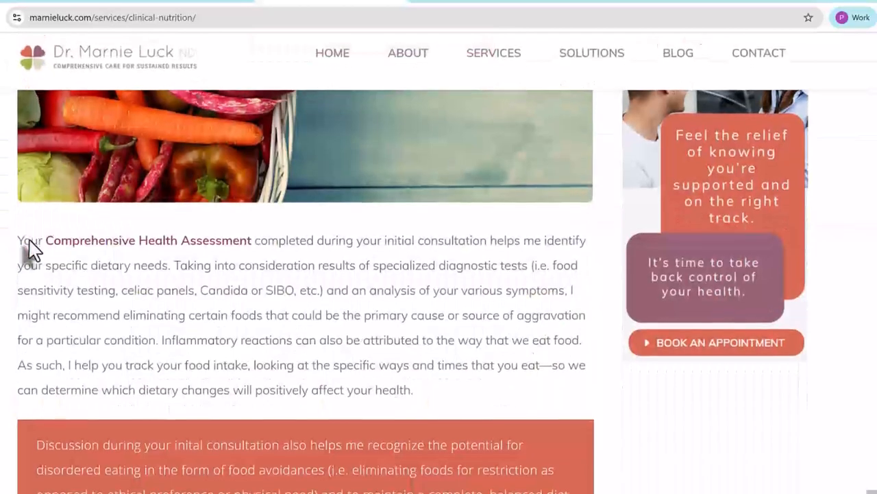
{"action": "scroll", "coordinate": [39, 240], "scroll_direction": "up", "scroll_amount": 4}
{"action": "mouse_move", "coordinate": [419, 103]}
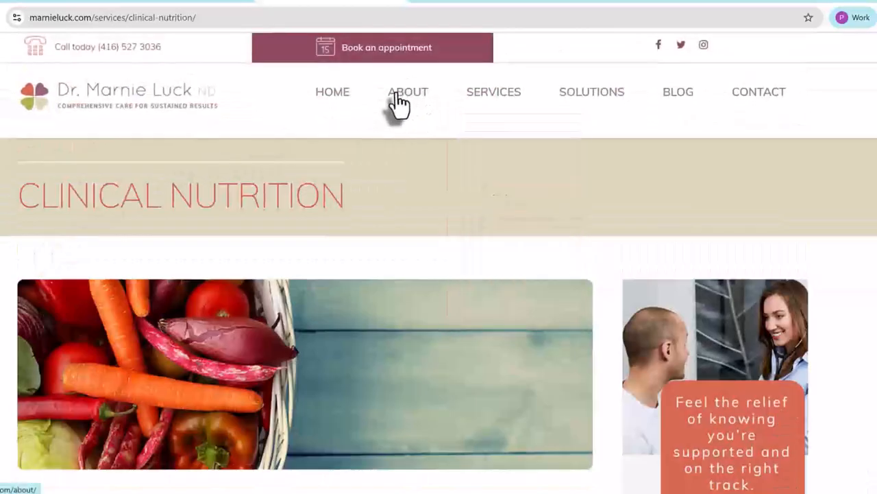
{"action": "mouse_move", "coordinate": [615, 100]}
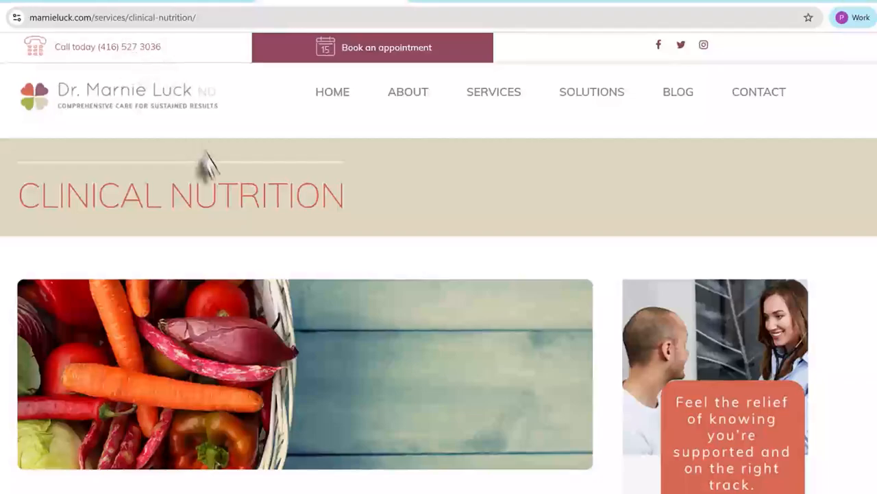
{"action": "scroll", "coordinate": [235, 192], "scroll_direction": "down", "scroll_amount": 15}
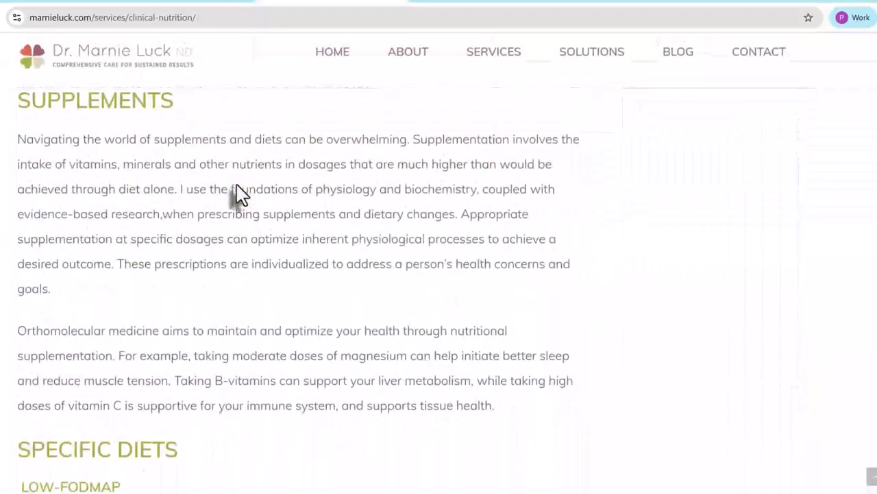
{"action": "scroll", "coordinate": [235, 192], "scroll_direction": "down", "scroll_amount": 20}
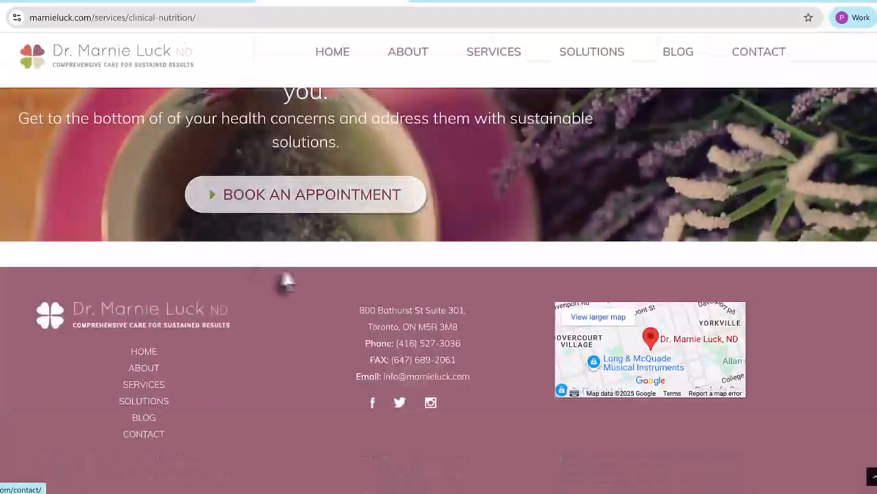
{"action": "scroll", "coordinate": [295, 374], "scroll_direction": "up", "scroll_amount": 10}
{"action": "scroll", "coordinate": [294, 373], "scroll_direction": "up", "scroll_amount": 20}
Copy the Clinical Nutrition page's URL and paste it as the website URL for script generation in CloneVoice.ai's audio edit form.
{"action": "right_click", "coordinate": [171, 18]}
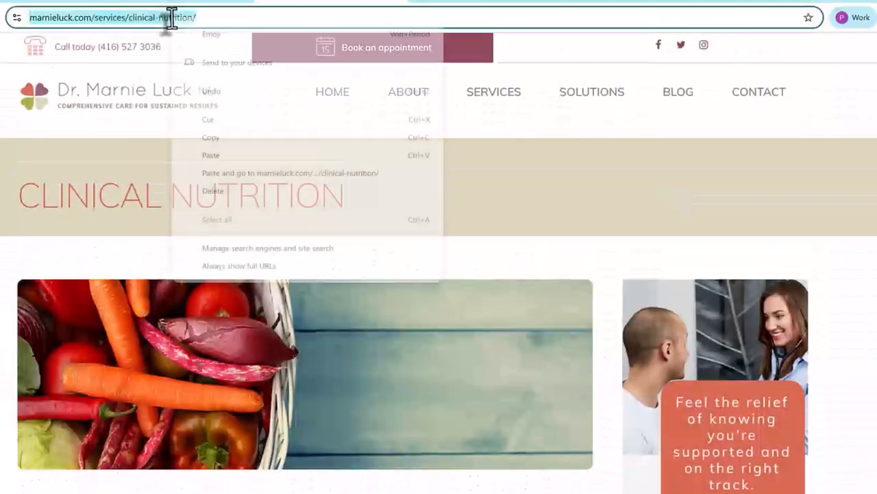
{"action": "left_click", "coordinate": [210, 139]}
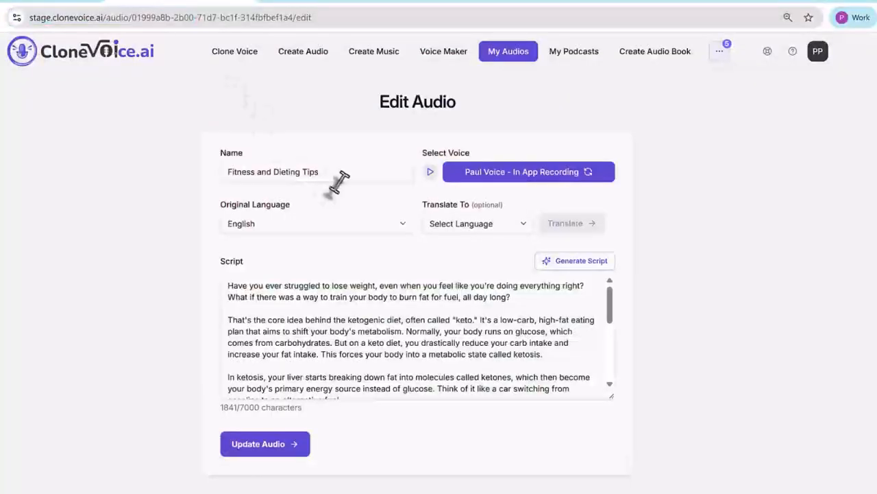
{"action": "left_click", "coordinate": [586, 264]}
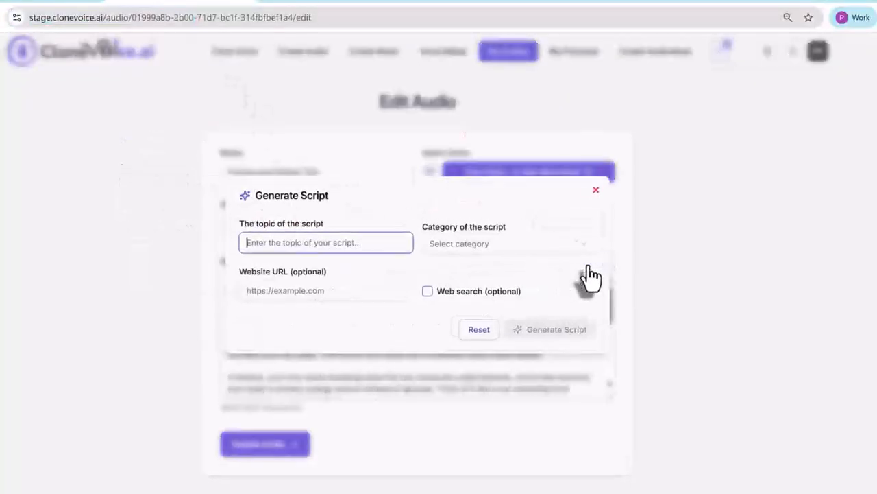
{"action": "right_click", "coordinate": [327, 290]}
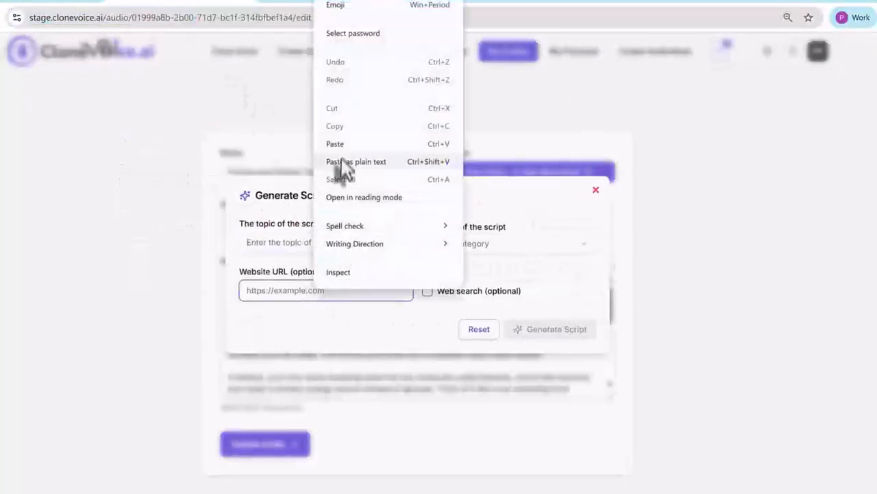
{"action": "left_click", "coordinate": [343, 162]}
{"action": "left_click_drag", "start_coordinate": [376, 290], "coordinate": [449, 308]}
{"action": "left_click", "coordinate": [335, 292]}
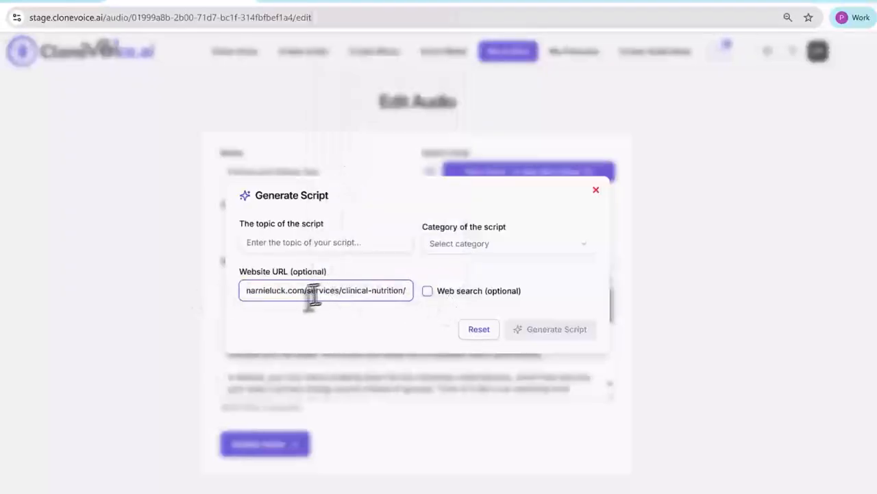
Check the pasted website URL against the Clinical Nutrition web page, look through that page, and return to the script generation form.
{"action": "left_click_drag", "start_coordinate": [305, 293], "coordinate": [404, 292]}
{"action": "left_click", "coordinate": [341, 291]}
{"action": "left_click_drag", "start_coordinate": [377, 291], "coordinate": [351, 291]}
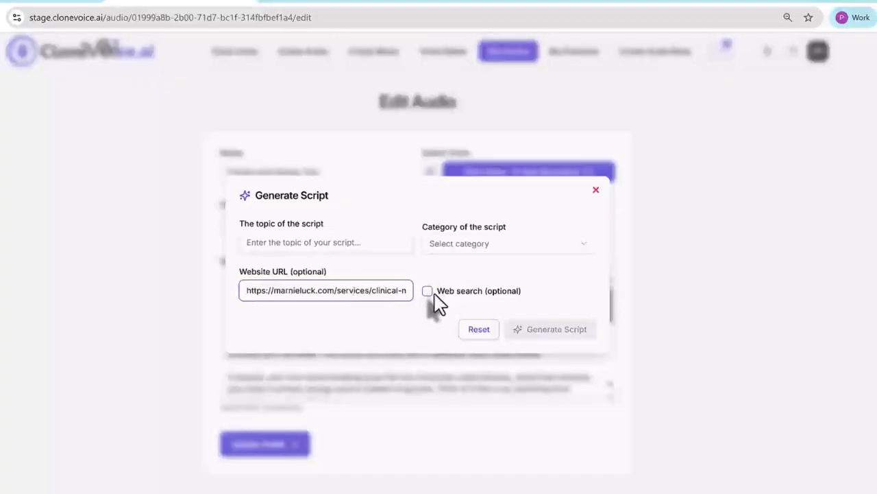
{"action": "left_click", "coordinate": [325, 3]}
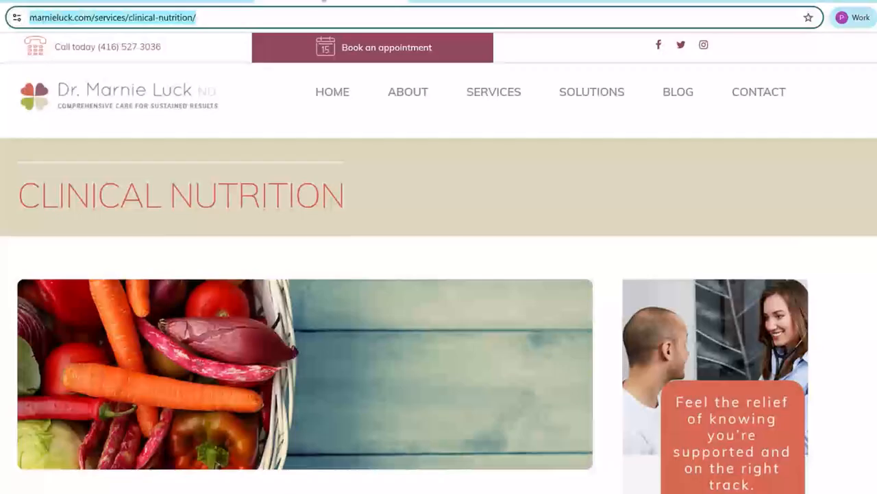
{"action": "scroll", "coordinate": [350, 218], "scroll_direction": "down", "scroll_amount": 5}
{"action": "scroll", "coordinate": [349, 218], "scroll_direction": "down", "scroll_amount": 15}
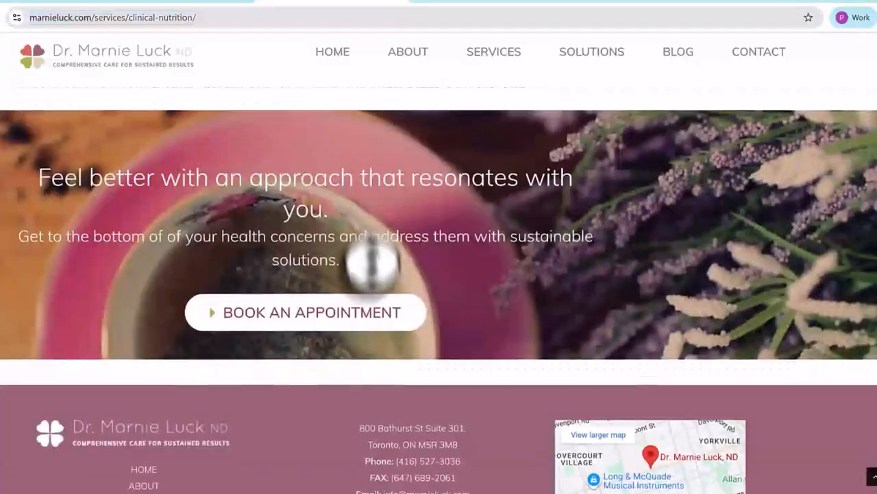
{"action": "scroll", "coordinate": [373, 260], "scroll_direction": "up", "scroll_amount": 10}
{"action": "left_click", "coordinate": [205, 4]}
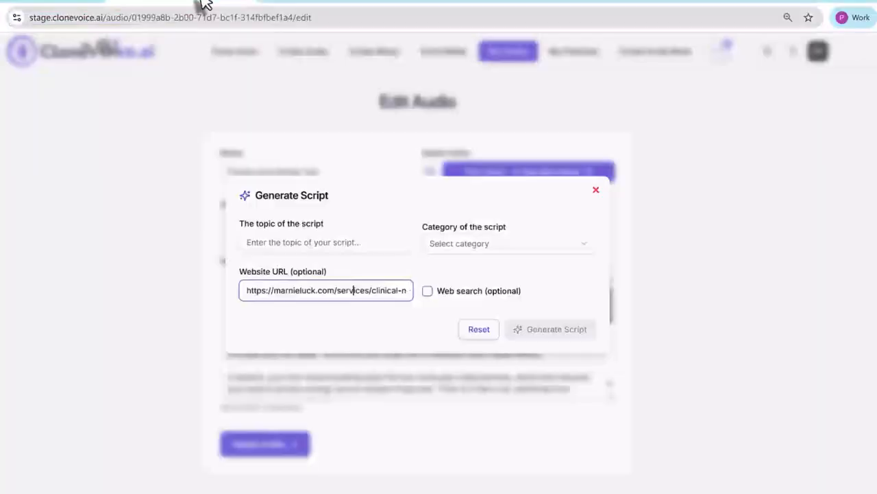
Set the script topic to "How our nutritional consulting will benefit your health" and the category to Advertisement & Commercial Scripts.
{"action": "left_click", "coordinate": [333, 248]}
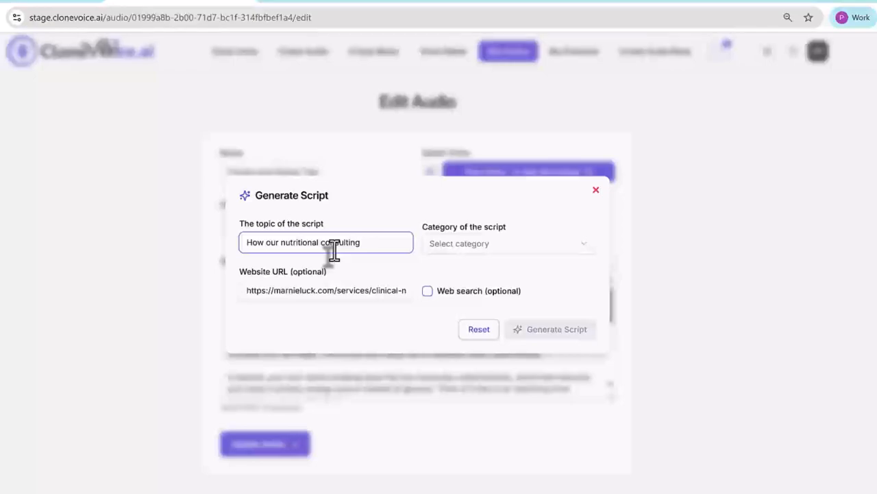
{"action": "type", "text": "you"}
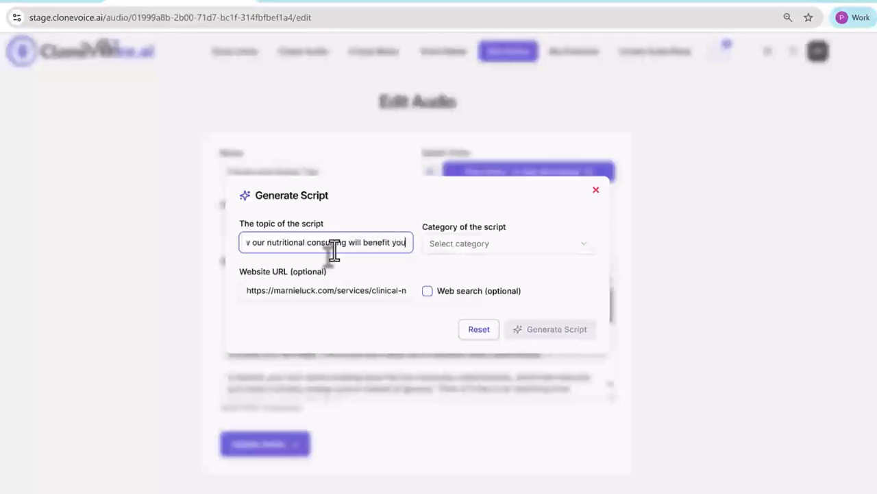
{"action": "type", "text": "r health"}
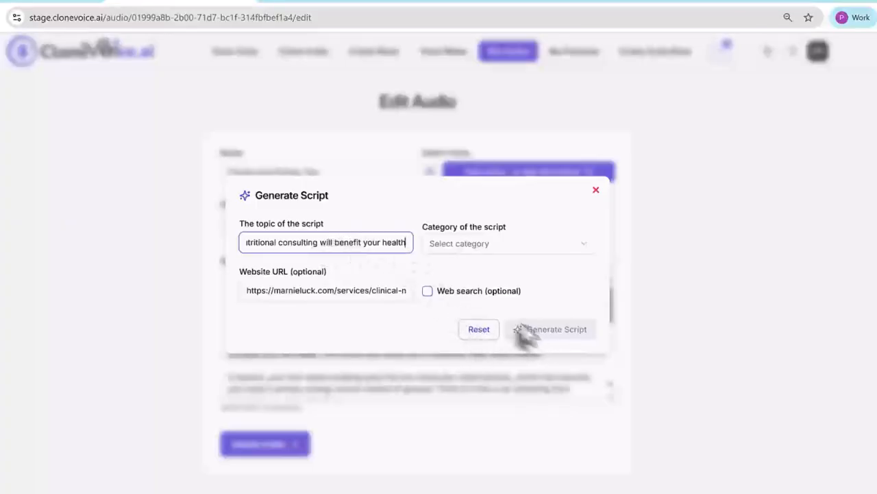
{"action": "left_click", "coordinate": [472, 248]}
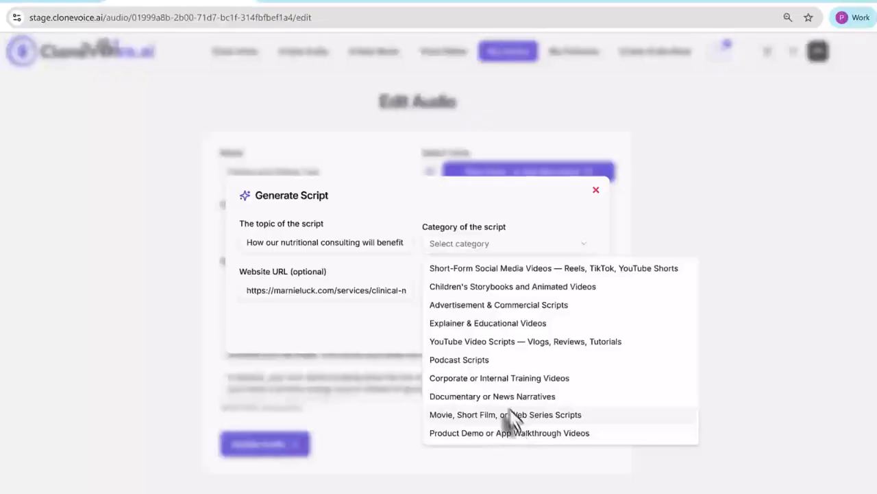
{"action": "left_click", "coordinate": [467, 312]}
Check the website URL in the form and generate the script.
{"action": "left_click_drag", "start_coordinate": [330, 292], "coordinate": [197, 289]}
{"action": "left_click", "coordinate": [352, 298]}
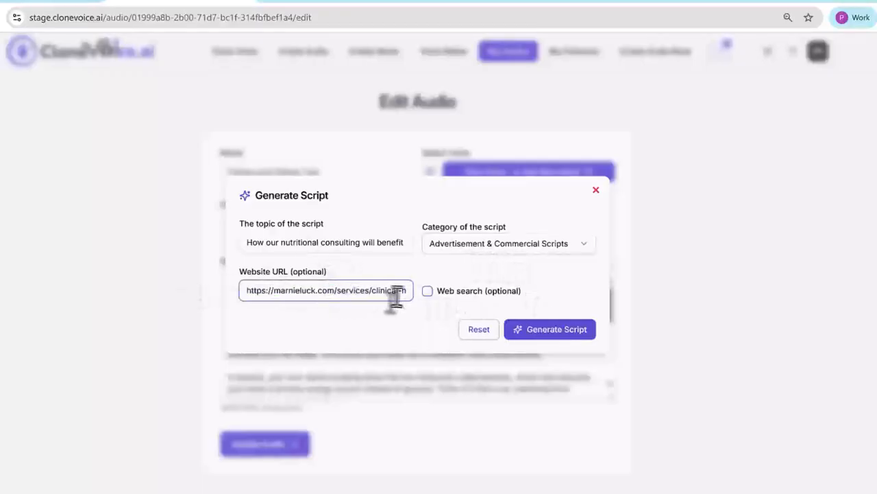
{"action": "left_click_drag", "start_coordinate": [347, 293], "coordinate": [205, 289]}
{"action": "left_click", "coordinate": [347, 295]}
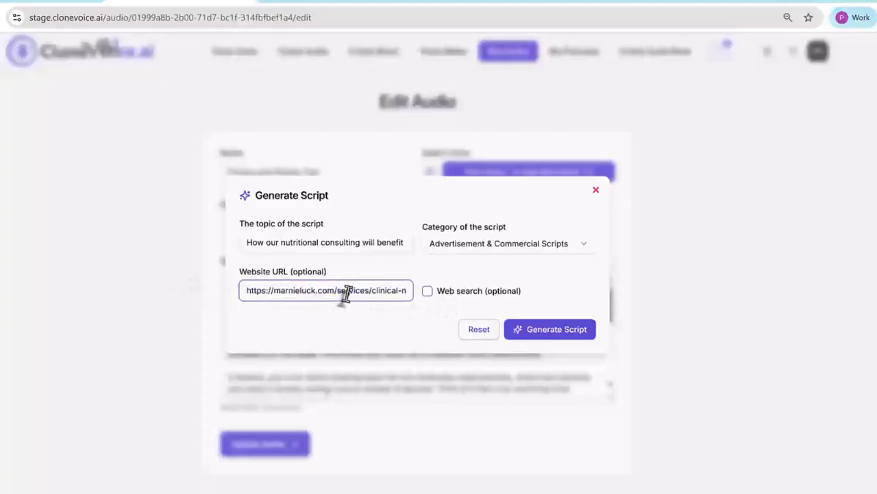
{"action": "left_click", "coordinate": [554, 342]}
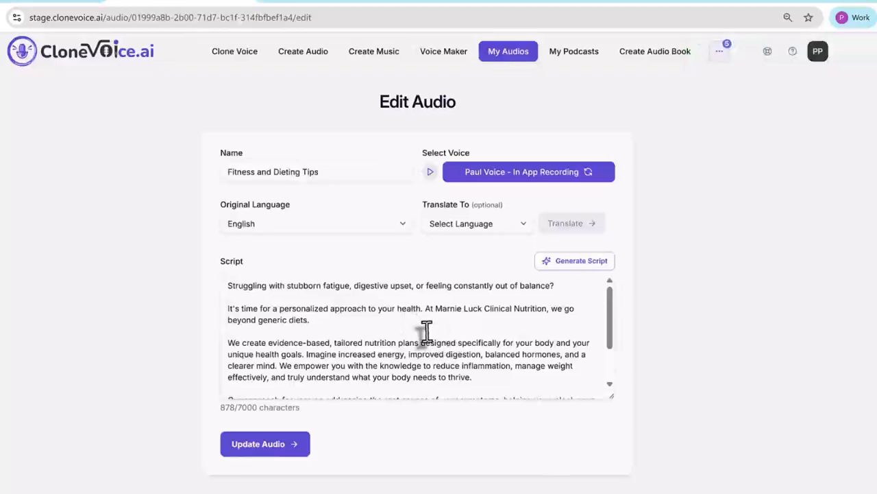
Read through the generated script from the opening question to its end, including the personalized approach and tailored nutrition plan passages.
{"action": "left_click_drag", "start_coordinate": [442, 309], "coordinate": [542, 310]}
{"action": "left_click", "coordinate": [542, 310]}
{"action": "left_click_drag", "start_coordinate": [312, 320], "coordinate": [411, 348]}
{"action": "left_click", "coordinate": [339, 334]}
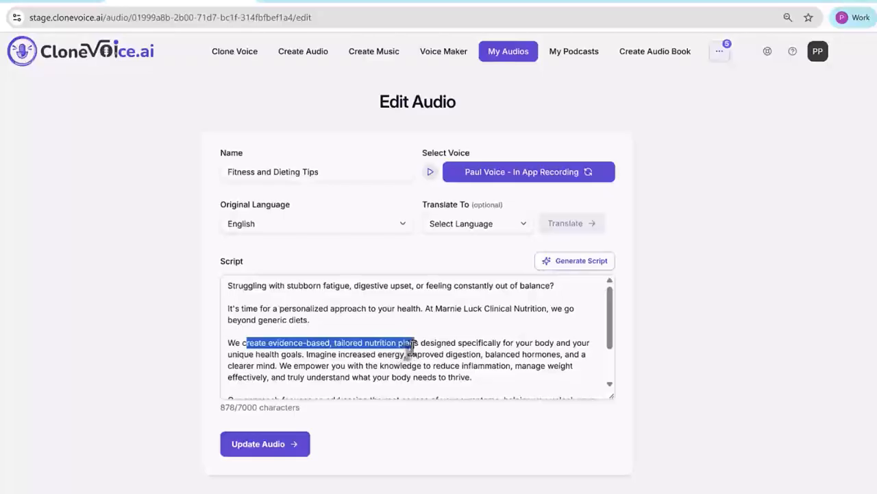
{"action": "left_click", "coordinate": [413, 346]}
{"action": "scroll", "coordinate": [442, 337], "scroll_direction": "down", "scroll_amount": 2}
{"action": "left_click_drag", "start_coordinate": [466, 388], "coordinate": [216, 303]}
{"action": "left_click", "coordinate": [336, 331]}
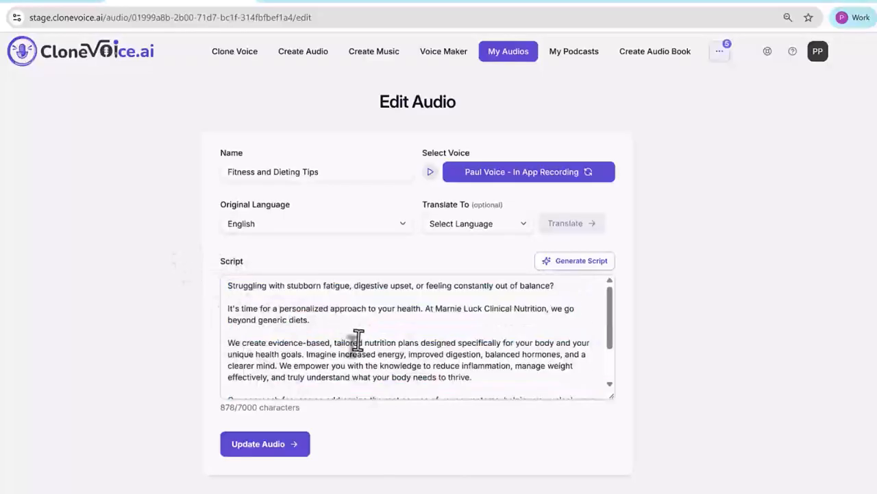
{"action": "scroll", "coordinate": [475, 370], "scroll_direction": "down", "scroll_amount": 2}
{"action": "scroll", "coordinate": [473, 372], "scroll_direction": "up", "scroll_amount": 2}
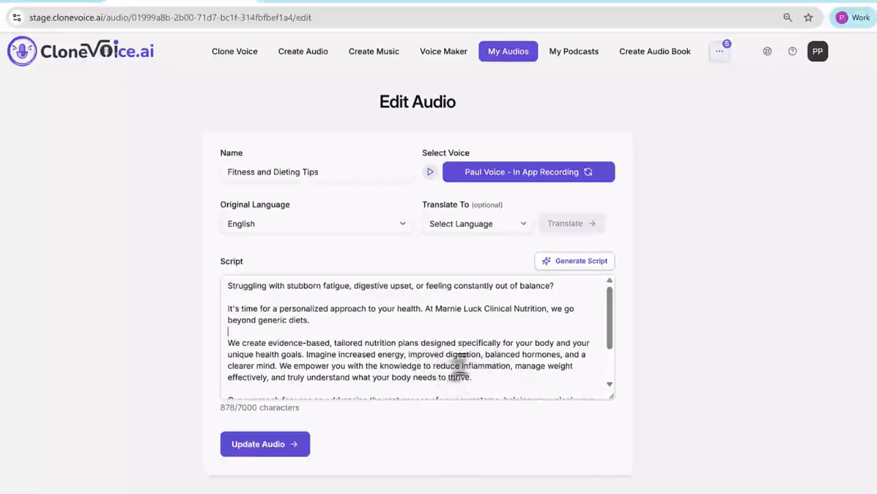
{"action": "scroll", "coordinate": [490, 358], "scroll_direction": "down", "scroll_amount": 2}
{"action": "scroll", "coordinate": [491, 355], "scroll_direction": "up", "scroll_amount": 2}
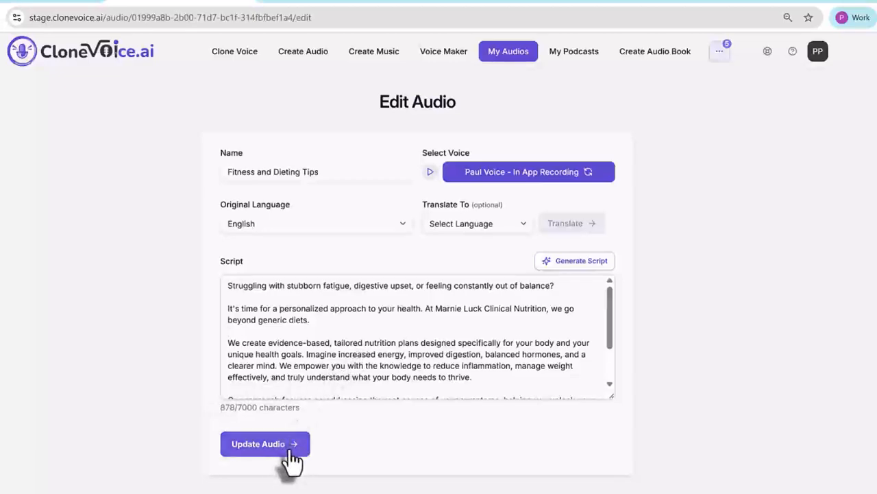
Update the audio with the generated script and look over its preview segments.
{"action": "left_click", "coordinate": [270, 450]}
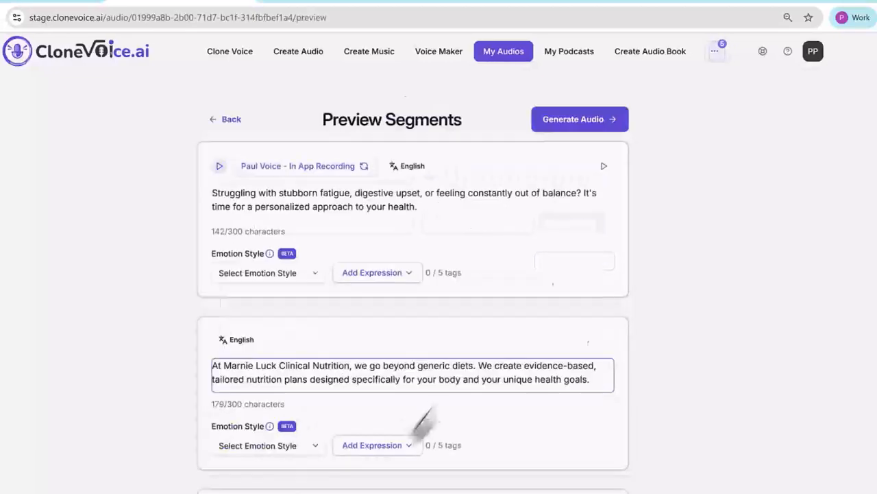
{"action": "scroll", "coordinate": [473, 294], "scroll_direction": "down", "scroll_amount": 3}
{"action": "scroll", "coordinate": [471, 291], "scroll_direction": "up", "scroll_amount": 3}
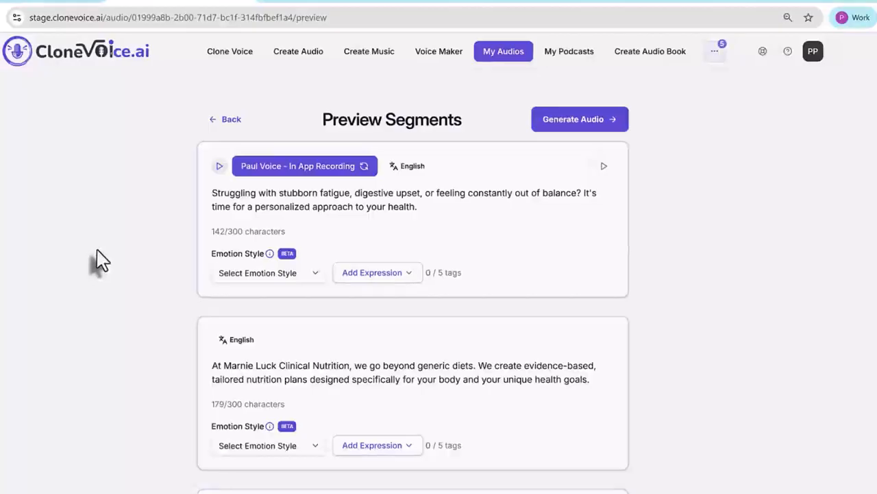
{"action": "mouse_move", "coordinate": [225, 132]}
{"action": "left_mouse_down"}
{"action": "mouse_move", "coordinate": [184, 135]}
{"action": "mouse_move", "coordinate": [170, 261]}
{"action": "mouse_move", "coordinate": [177, 303]}
{"action": "mouse_move", "coordinate": [624, 320]}
{"action": "mouse_move", "coordinate": [671, 252]}
{"action": "mouse_move", "coordinate": [647, 135]}
{"action": "mouse_move", "coordinate": [399, 140]}
{"action": "mouse_move", "coordinate": [192, 128]}
{"action": "left_mouse_up"}
{"action": "left_click_drag", "start_coordinate": [117, 235], "coordinate": [113, 202]}
{"action": "mouse_move", "coordinate": [213, 306]}
{"action": "left_mouse_down"}
{"action": "mouse_move", "coordinate": [161, 472]}
{"action": "mouse_move", "coordinate": [275, 487]}
{"action": "mouse_move", "coordinate": [645, 484]}
{"action": "mouse_move", "coordinate": [662, 313]}
{"action": "left_mouse_up"}
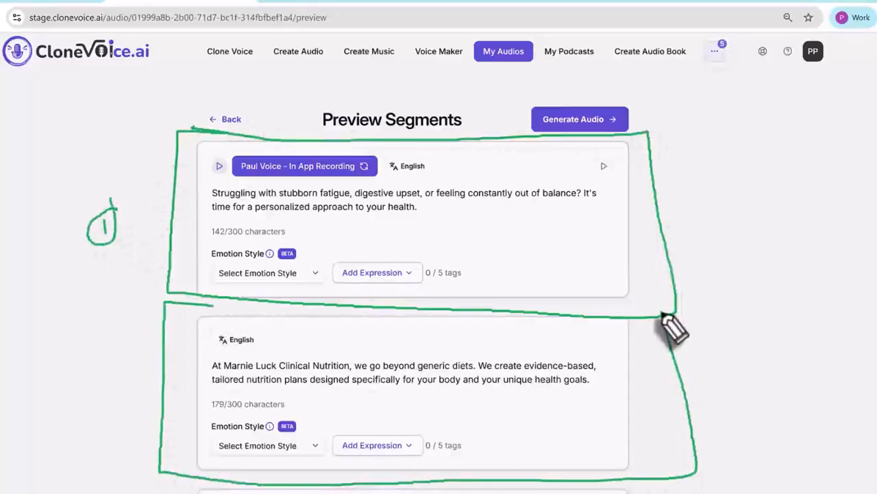
{"action": "mouse_move", "coordinate": [89, 337]}
{"action": "left_mouse_down"}
{"action": "mouse_move", "coordinate": [121, 357]}
{"action": "mouse_move", "coordinate": [69, 368]}
{"action": "mouse_move", "coordinate": [118, 329]}
{"action": "left_mouse_up"}
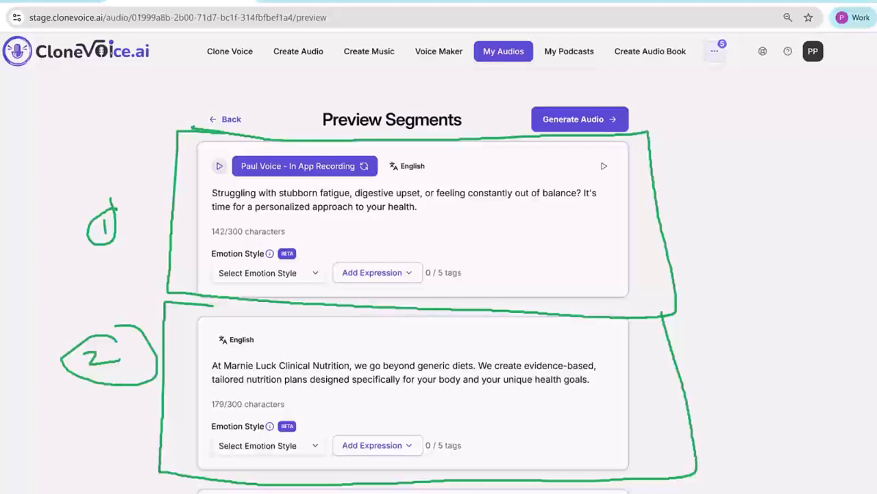
{"action": "key", "text": "Escape"}
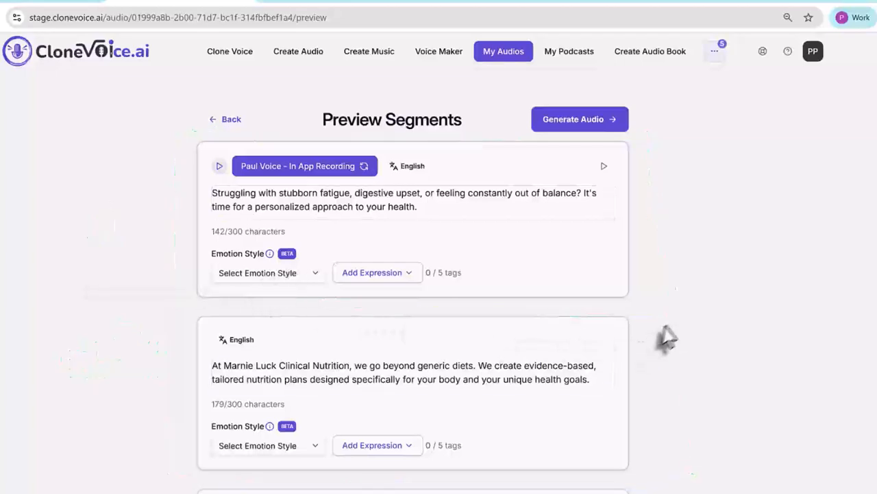
{"action": "scroll", "coordinate": [682, 329], "scroll_direction": "down", "scroll_amount": 3}
{"action": "scroll", "coordinate": [681, 329], "scroll_direction": "up", "scroll_amount": 3}
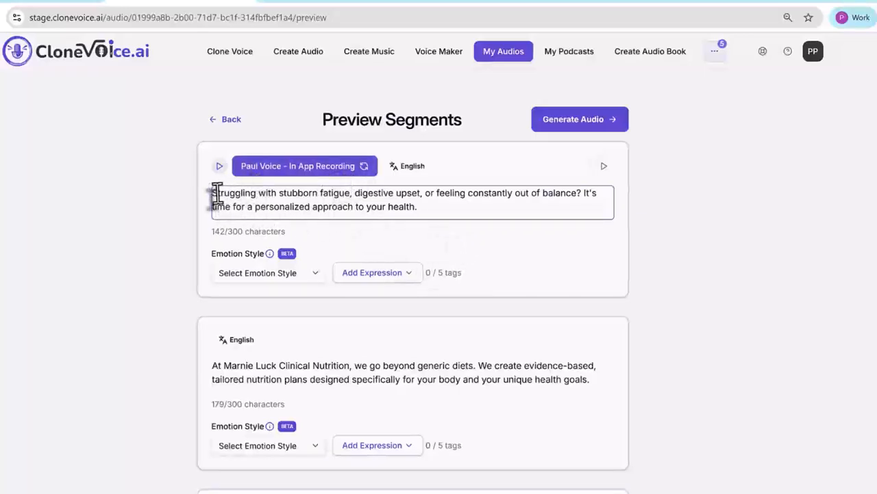
Review the first segment's text and set its emotion style to Afraid.
{"action": "left_click_drag", "start_coordinate": [218, 194], "coordinate": [460, 199]}
{"action": "left_click", "coordinate": [471, 199]}
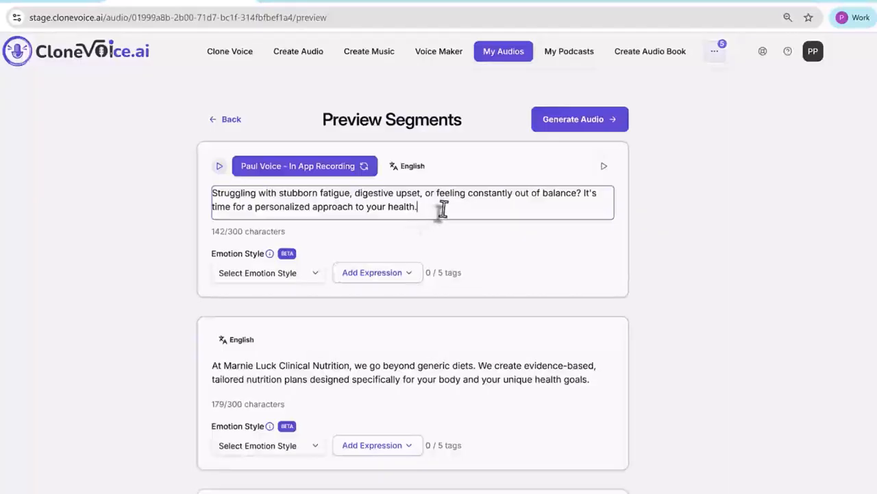
{"action": "left_click_drag", "start_coordinate": [441, 208], "coordinate": [182, 193]}
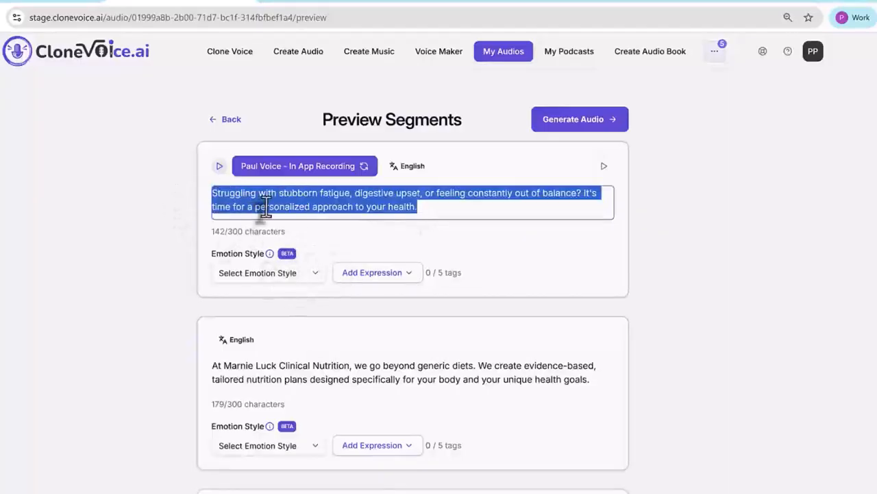
{"action": "left_click", "coordinate": [266, 206]}
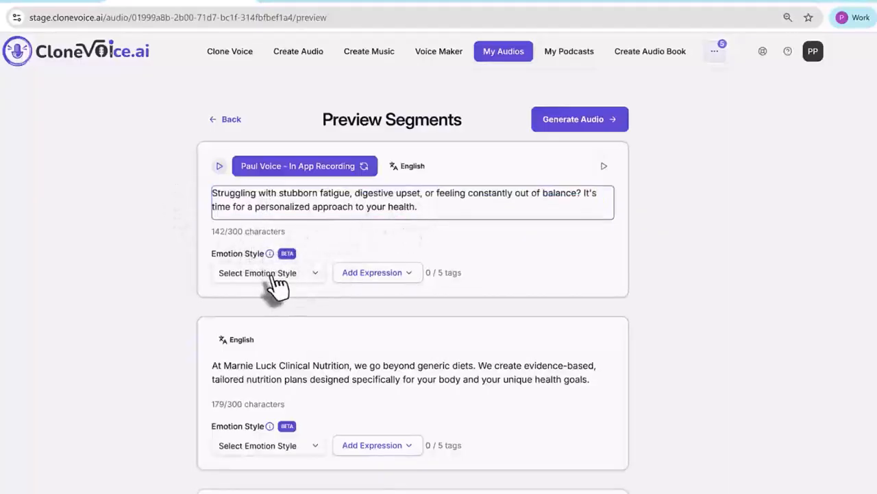
{"action": "mouse_move", "coordinate": [212, 243]}
{"action": "left_mouse_down"}
{"action": "mouse_move", "coordinate": [193, 264]}
{"action": "mouse_move", "coordinate": [203, 282]}
{"action": "mouse_move", "coordinate": [322, 292]}
{"action": "mouse_move", "coordinate": [325, 257]}
{"action": "mouse_move", "coordinate": [289, 245]}
{"action": "mouse_move", "coordinate": [199, 242]}
{"action": "left_mouse_up"}
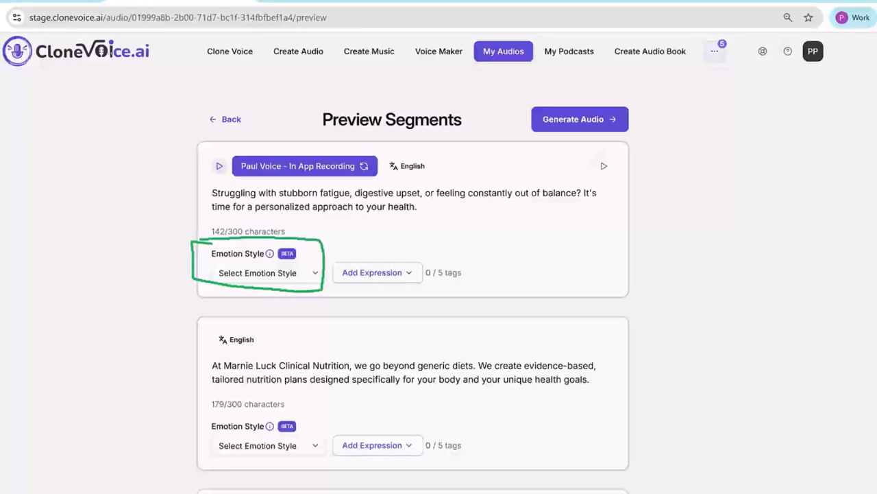
{"action": "left_click", "coordinate": [264, 274]}
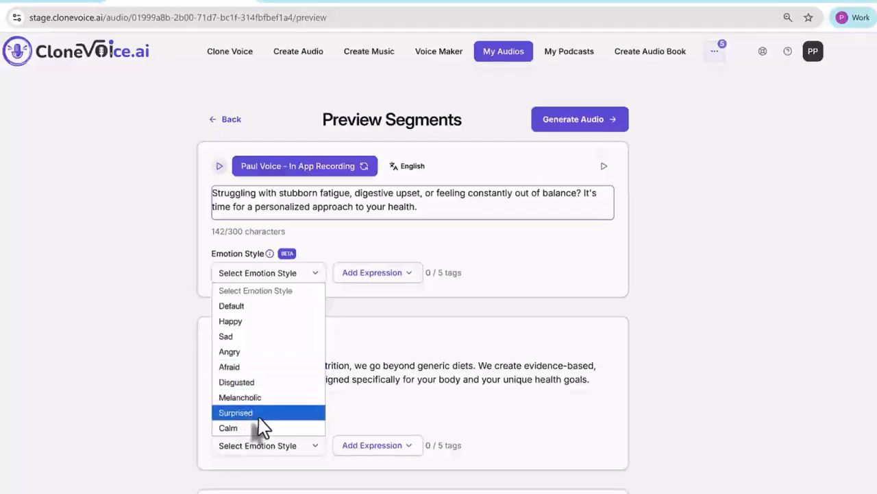
{"action": "left_click", "coordinate": [233, 369]}
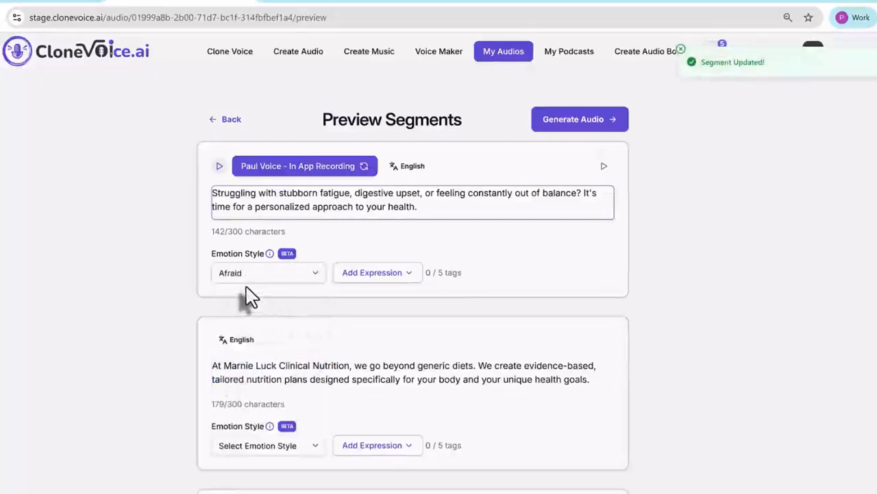
Reread the first segment's text and play its voice preview with the Afraid emotion style.
{"action": "left_click_drag", "start_coordinate": [447, 211], "coordinate": [212, 190]}
{"action": "left_click", "coordinate": [425, 210]}
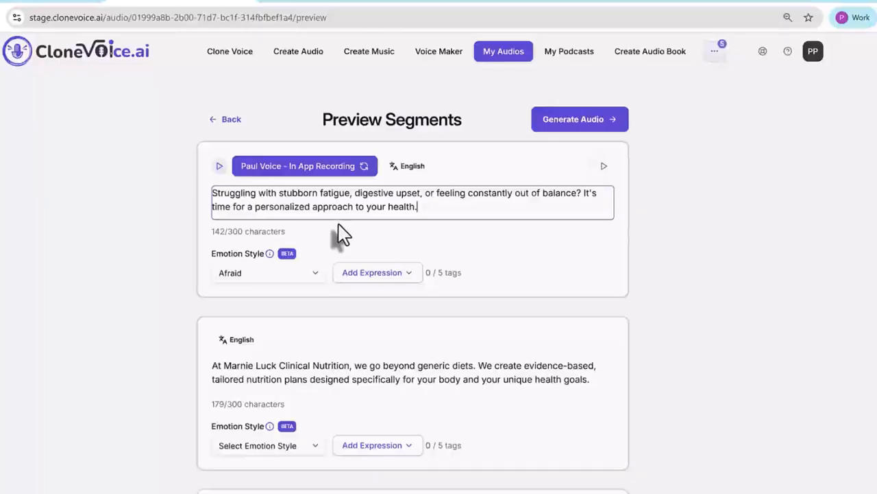
{"action": "left_click", "coordinate": [604, 167]}
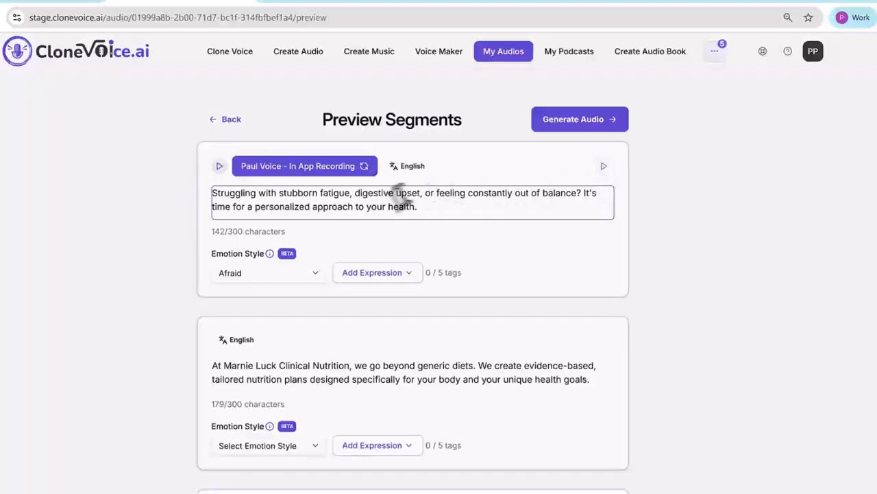
{"action": "left_click_drag", "start_coordinate": [425, 197], "coordinate": [190, 196]}
{"action": "left_click", "coordinate": [133, 220]}
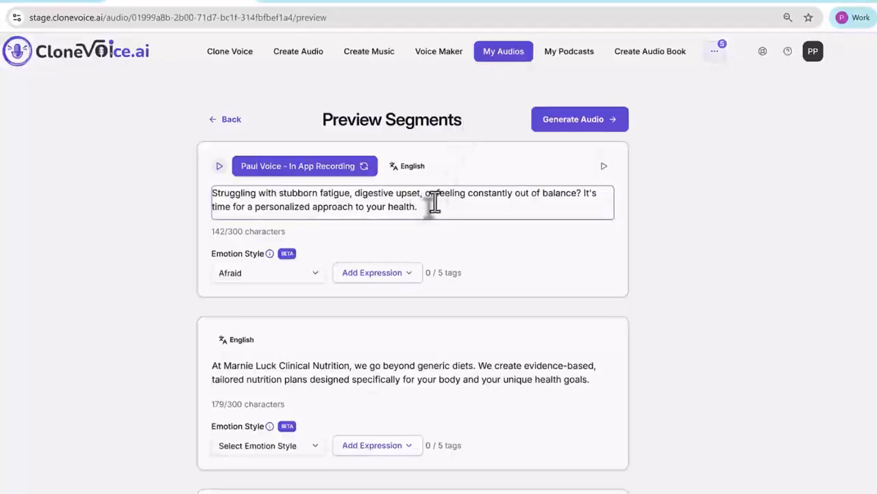
{"action": "left_click_drag", "start_coordinate": [441, 199], "coordinate": [209, 197]}
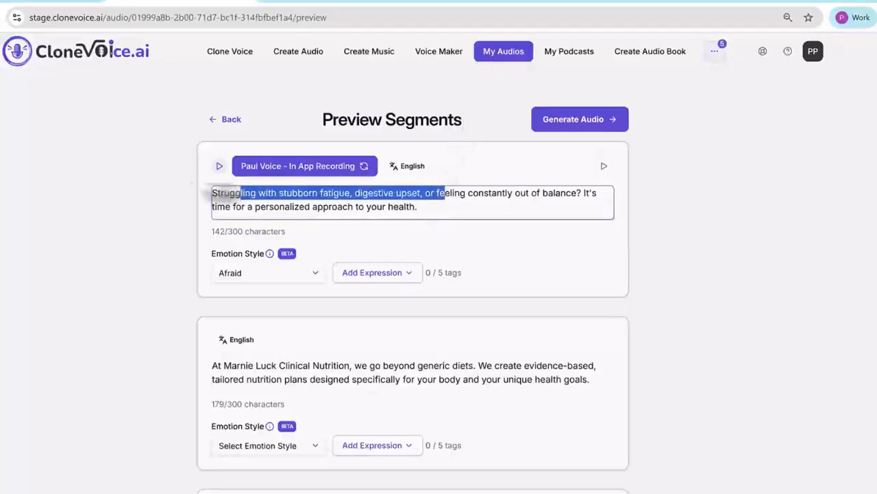
{"action": "left_click", "coordinate": [436, 206]}
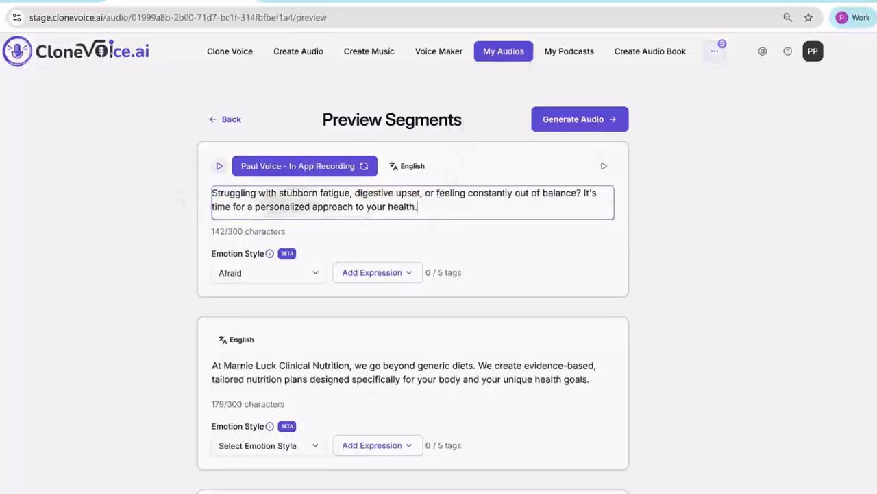
{"action": "left_click", "coordinate": [603, 166]}
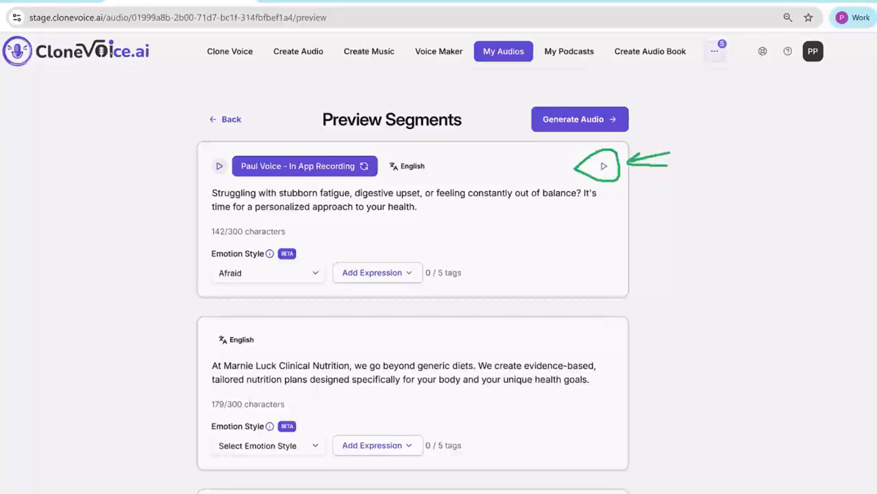
{"action": "left_click", "coordinate": [603, 167]}
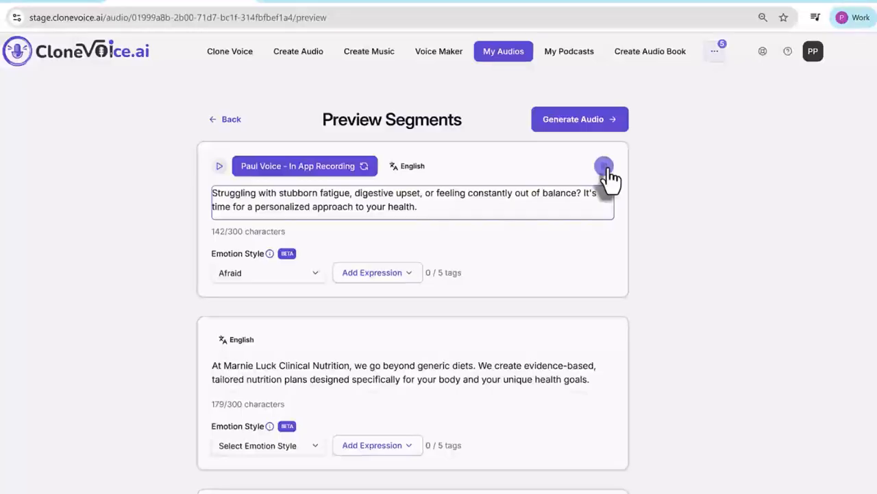
{"action": "left_click", "coordinate": [604, 167]}
Set the first segment's emotion style to Sad.
{"action": "left_click", "coordinate": [291, 276]}
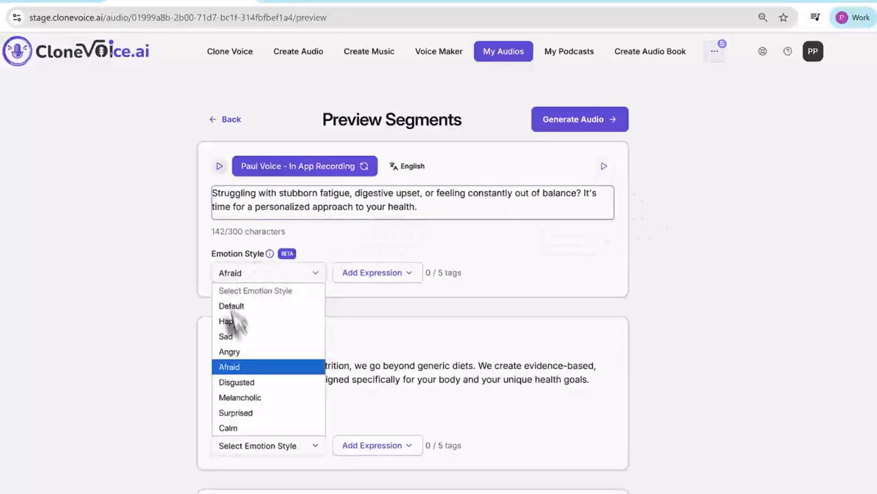
{"action": "left_click", "coordinate": [268, 337]}
{"action": "left_click", "coordinate": [558, 292]}
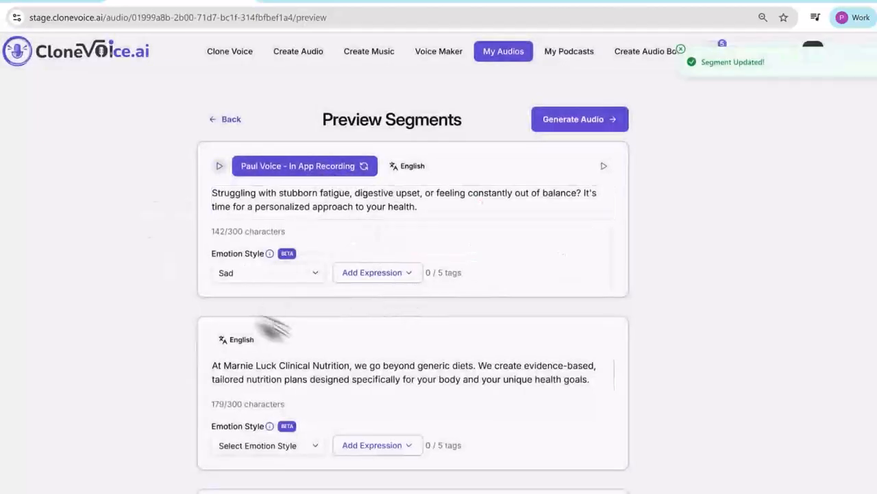
Read the second segment's text about evidence-based, tailored nutrition plans.
{"action": "scroll", "coordinate": [240, 359], "scroll_direction": "down", "scroll_amount": 3}
{"action": "triple_click", "coordinate": [273, 175]}
{"action": "left_click", "coordinate": [302, 175]}
{"action": "left_click_drag", "start_coordinate": [371, 175], "coordinate": [498, 177]}
{"action": "left_click", "coordinate": [498, 176]}
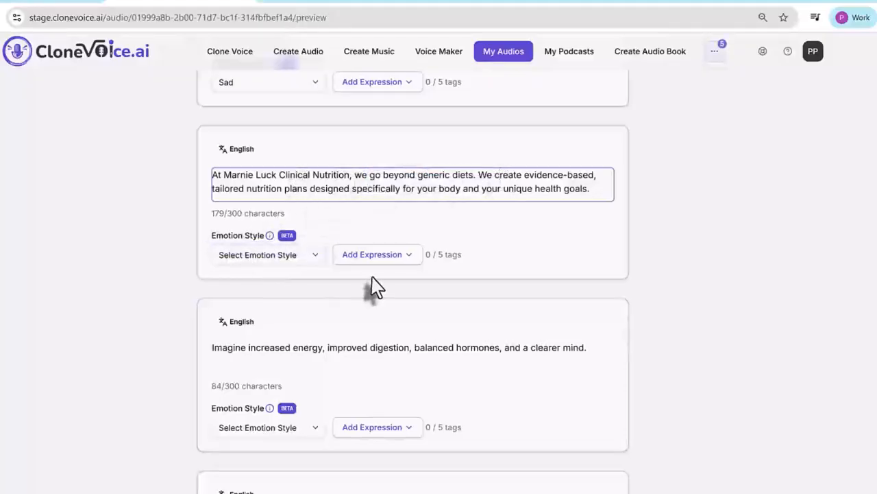
Review the third segment's text about increased energy and improved digestion, and set its emotion style to Happy.
{"action": "left_click", "coordinate": [255, 430]}
{"action": "left_click", "coordinate": [414, 347]}
{"action": "left_click_drag", "start_coordinate": [247, 353], "coordinate": [405, 356]}
{"action": "left_click", "coordinate": [404, 351]}
{"action": "left_click", "coordinate": [284, 428]}
{"action": "left_click", "coordinate": [259, 309]}
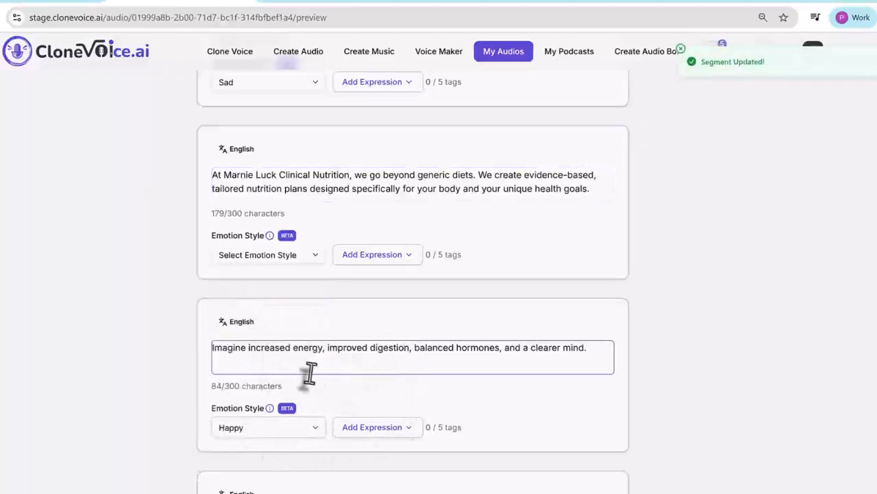
Set the emotion style of both the third segment and the first segment to Default.
{"action": "left_click", "coordinate": [297, 432]}
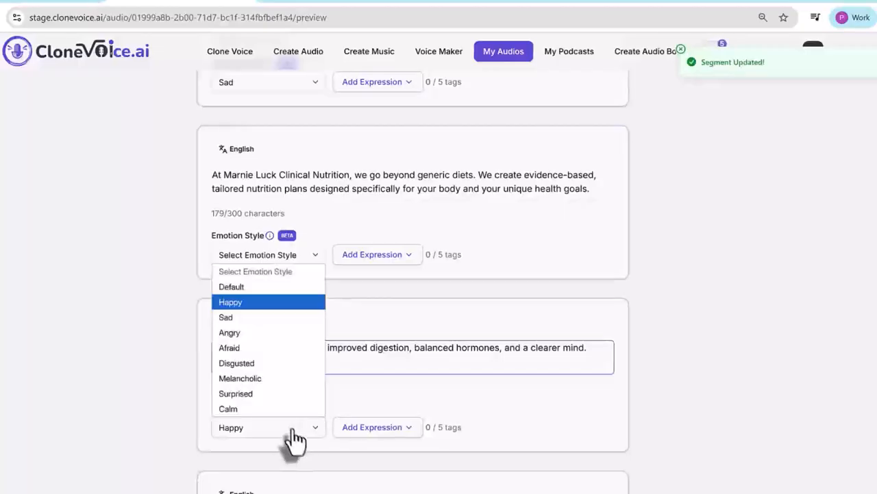
{"action": "left_click", "coordinate": [261, 286]}
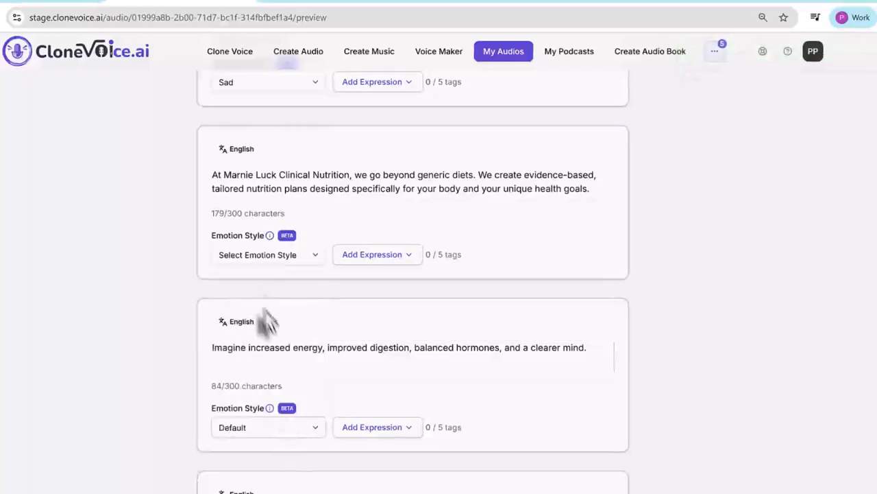
{"action": "scroll", "coordinate": [347, 442], "scroll_direction": "up", "scroll_amount": 3}
{"action": "left_click", "coordinate": [254, 274]}
{"action": "left_click", "coordinate": [249, 305]}
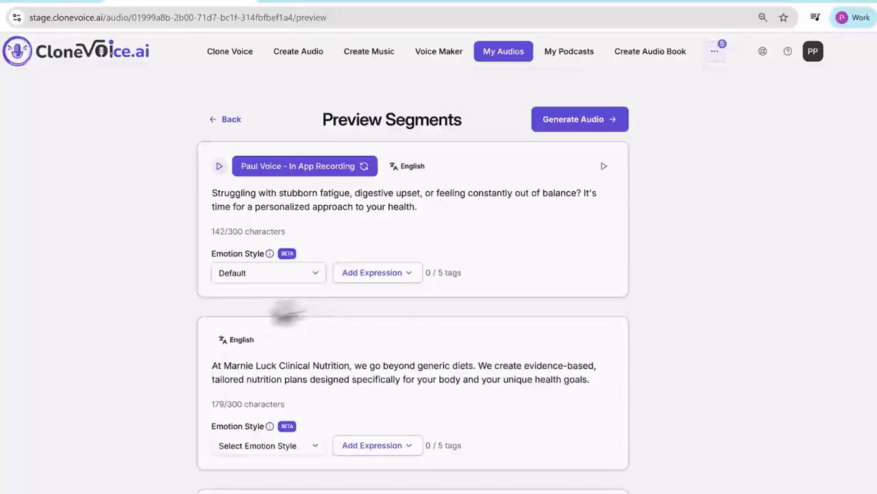
Set the first segment's emotion style to Happy.
{"action": "left_click", "coordinate": [240, 273]}
{"action": "left_click", "coordinate": [250, 319]}
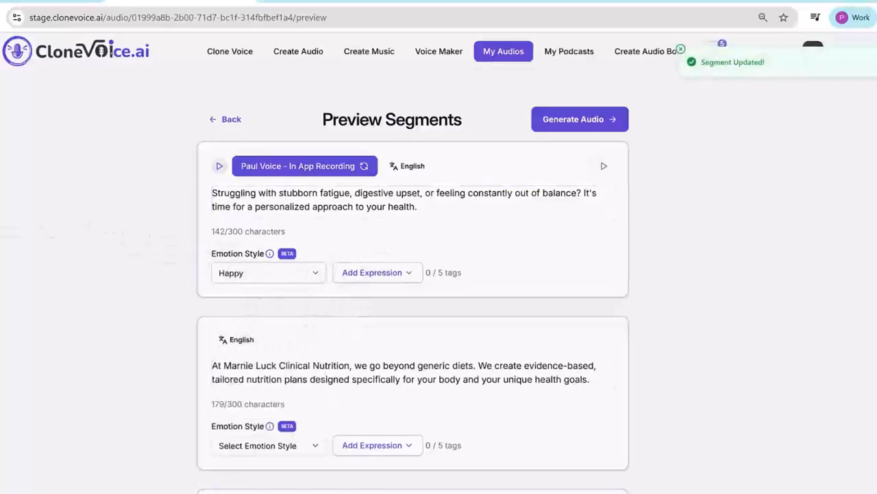
{"action": "mouse_move", "coordinate": [405, 253]}
{"action": "left_mouse_down"}
{"action": "mouse_move", "coordinate": [428, 290]}
{"action": "mouse_move", "coordinate": [336, 288]}
{"action": "mouse_move", "coordinate": [325, 252]}
{"action": "left_mouse_up"}
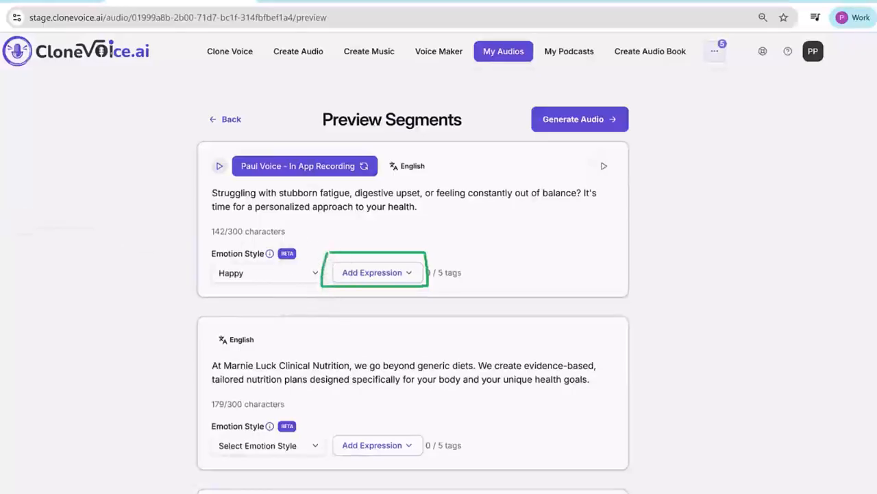
{"action": "key", "text": "Escape"}
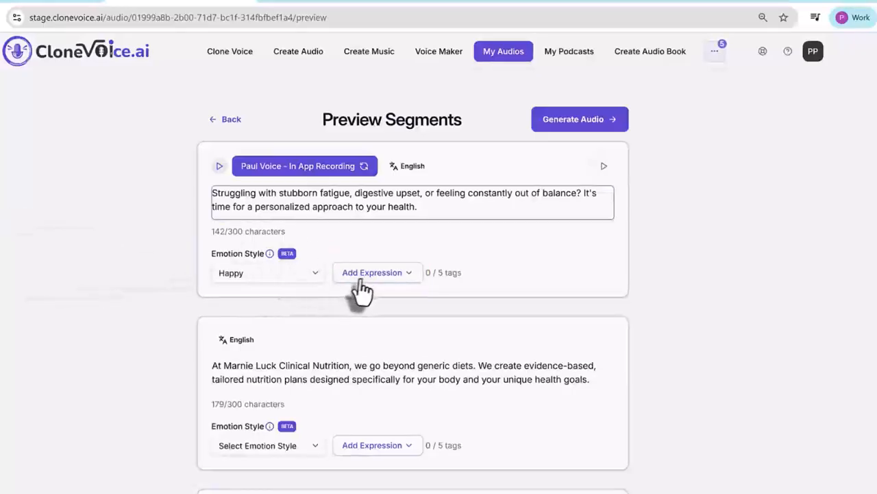
Look through the expressions available for the first segment, from Chuckle to Yawn.
{"action": "left_click", "coordinate": [364, 278]}
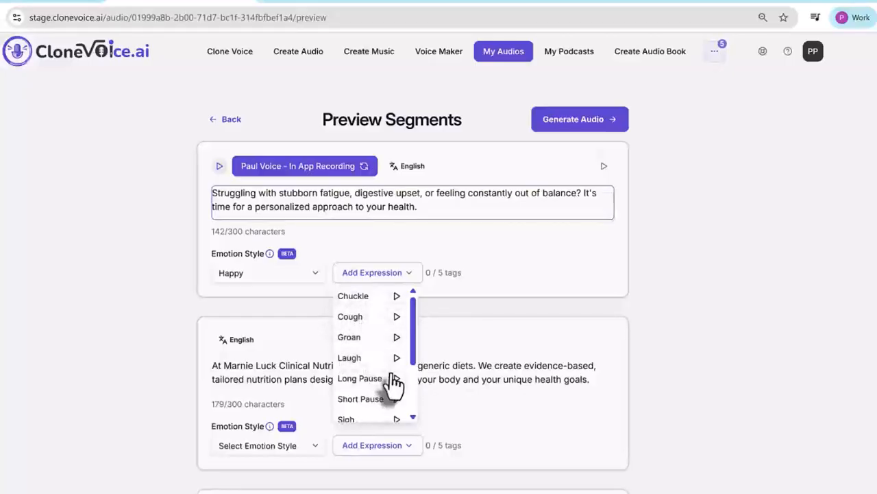
{"action": "scroll", "coordinate": [366, 418], "scroll_direction": "down", "scroll_amount": 2}
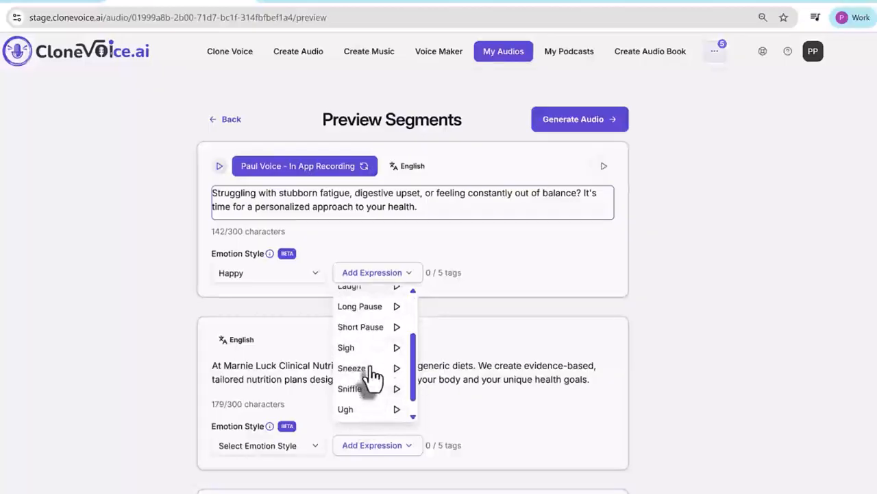
{"action": "scroll", "coordinate": [363, 405], "scroll_direction": "down", "scroll_amount": 3}
{"action": "scroll", "coordinate": [362, 405], "scroll_direction": "up", "scroll_amount": 3}
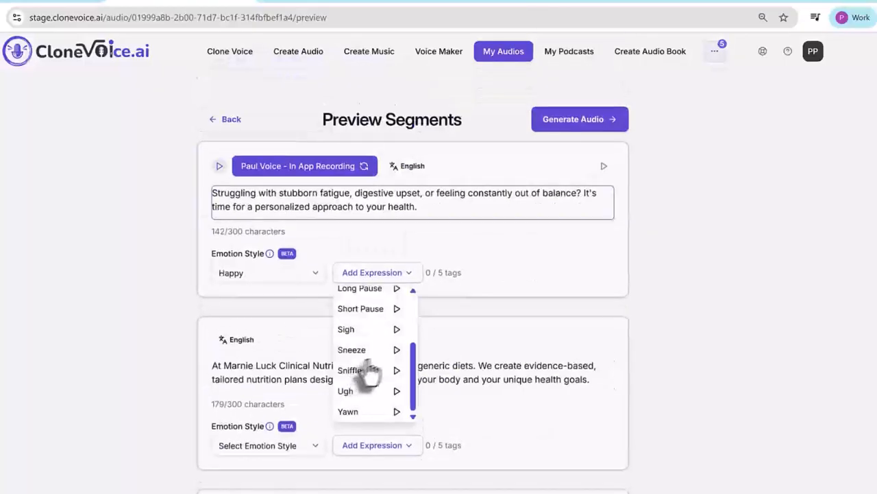
{"action": "scroll", "coordinate": [408, 364], "scroll_direction": "up", "scroll_amount": 2}
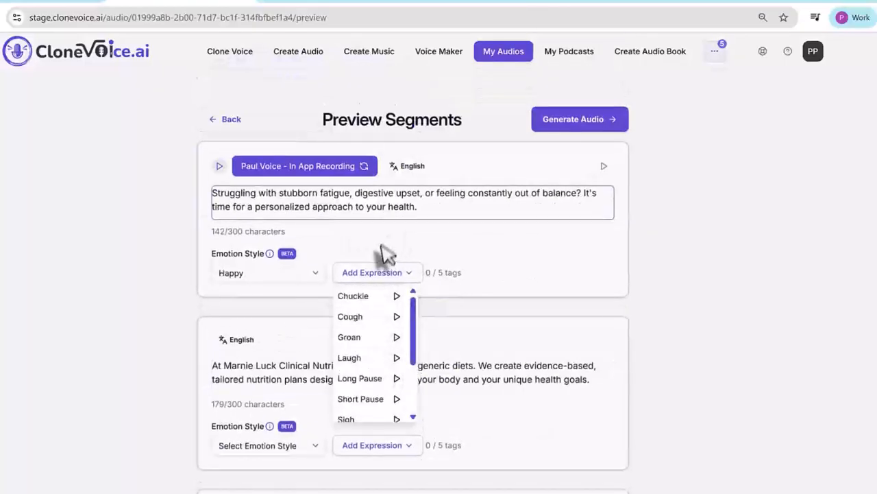
Insert an Ugh expression tag after "out of balance?" in the first segment's text, with a space added before it.
{"action": "left_click", "coordinate": [426, 211]}
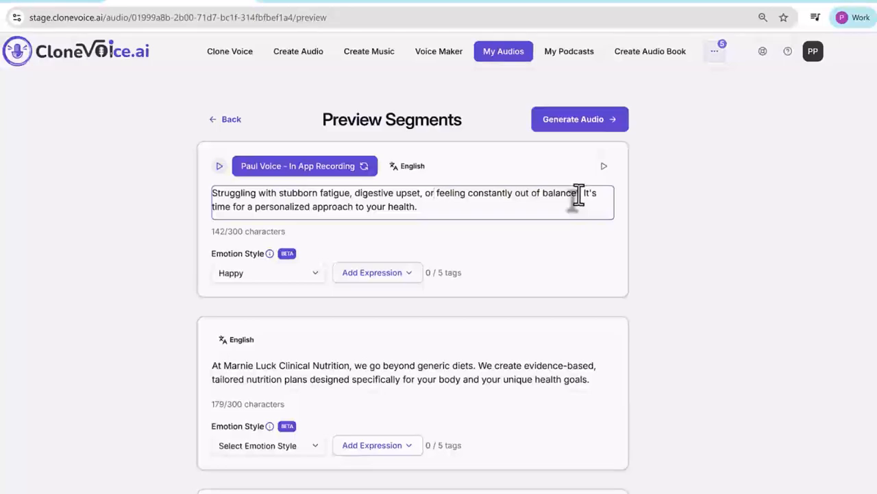
{"action": "left_click", "coordinate": [401, 280]}
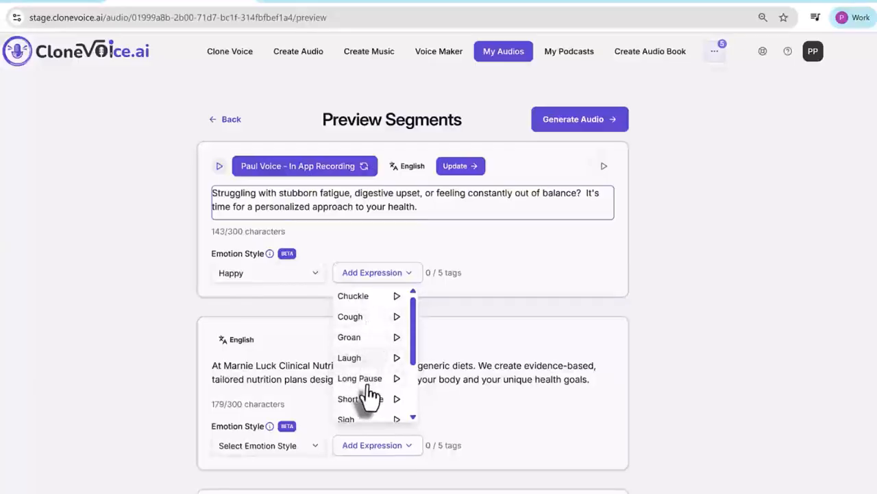
{"action": "scroll", "coordinate": [369, 394], "scroll_direction": "down", "scroll_amount": 2}
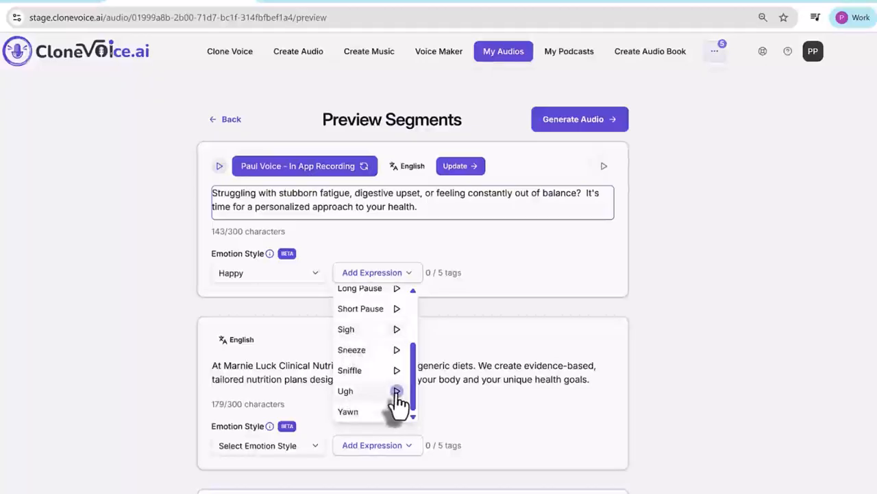
{"action": "left_click", "coordinate": [348, 392]}
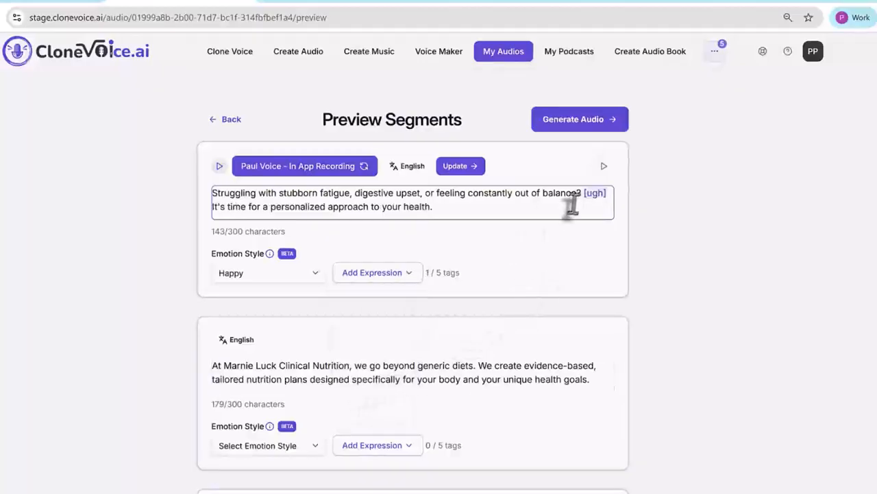
{"action": "left_click", "coordinate": [671, 244]}
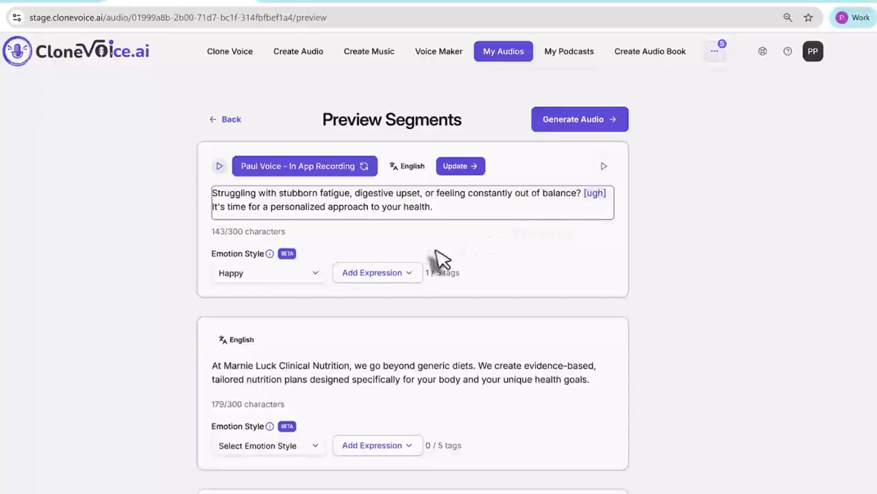
Look over the texts of the first two segments and the remaining preview segments.
{"action": "left_click", "coordinate": [395, 365]}
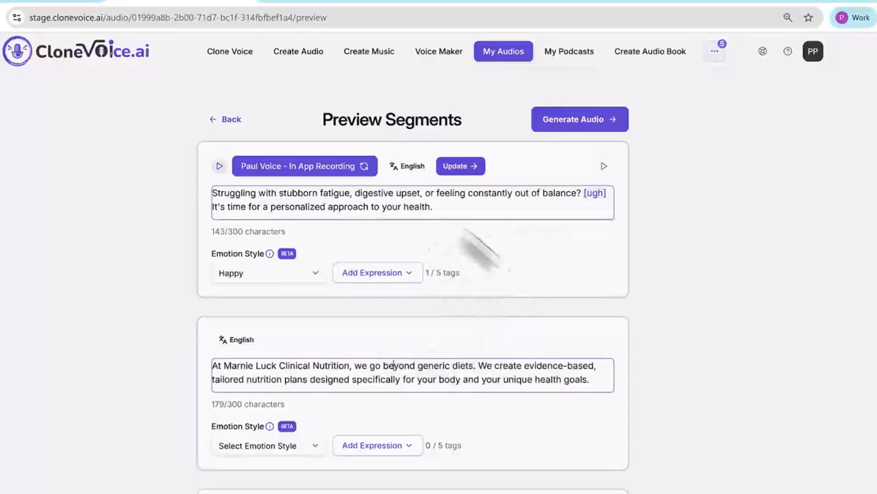
{"action": "left_click", "coordinate": [232, 236]}
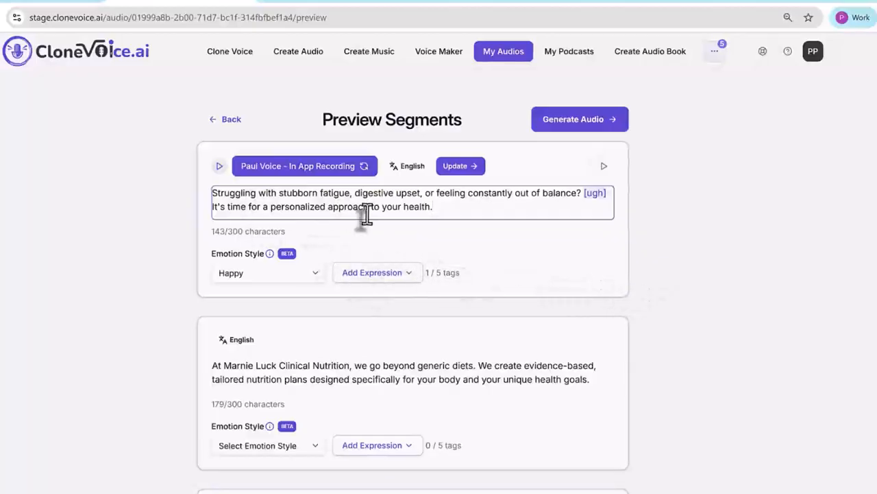
{"action": "scroll", "coordinate": [290, 339], "scroll_direction": "down", "scroll_amount": 6}
{"action": "scroll", "coordinate": [292, 329], "scroll_direction": "down", "scroll_amount": 4}
{"action": "scroll", "coordinate": [356, 395], "scroll_direction": "up", "scroll_amount": 5}
{"action": "scroll", "coordinate": [355, 396], "scroll_direction": "up", "scroll_amount": 5}
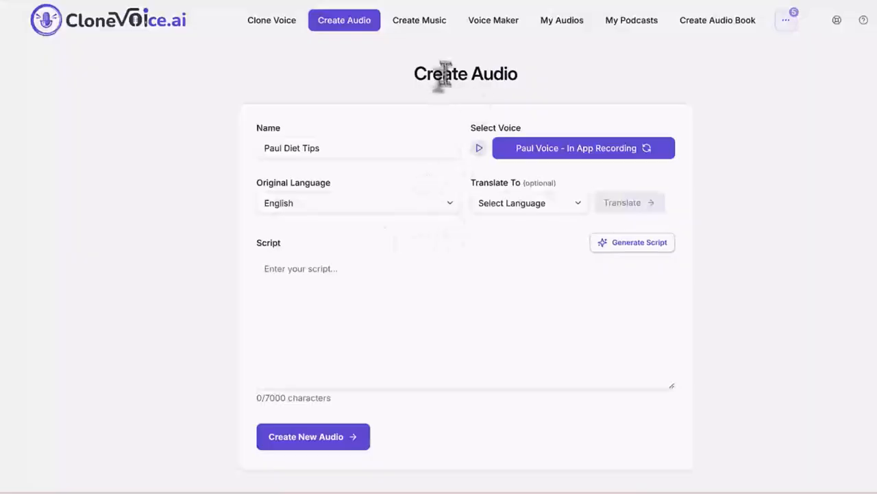
In the script generator of a new audio, enable web search and set the category to Explainer & Educational Videos.
{"action": "left_click", "coordinate": [639, 247]}
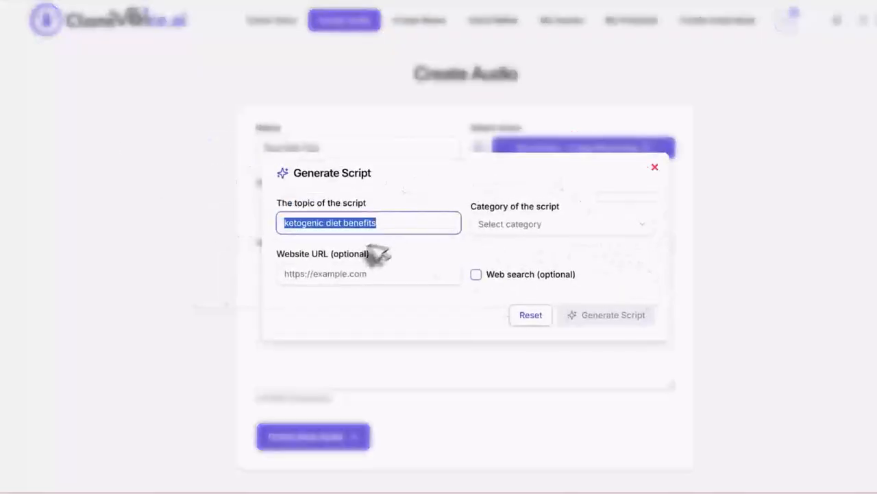
{"action": "left_click", "coordinate": [332, 224]}
{"action": "left_click_drag", "start_coordinate": [283, 225], "coordinate": [411, 222]}
{"action": "left_click", "coordinate": [413, 224]}
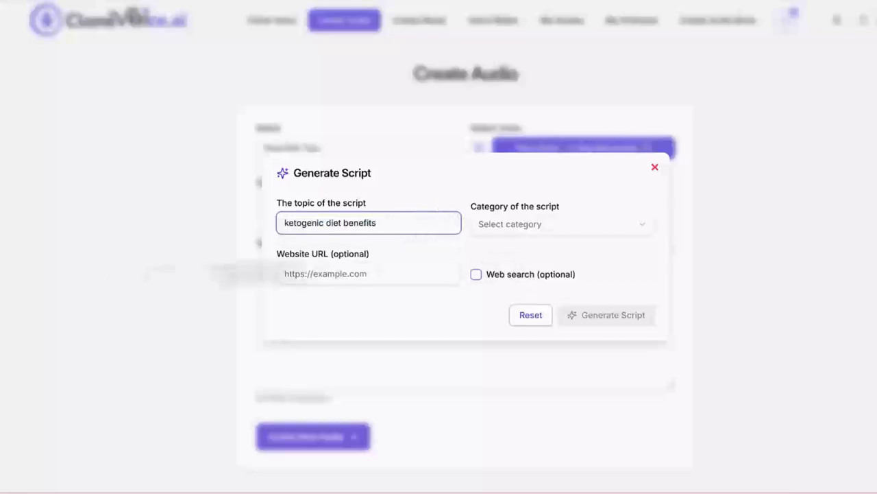
{"action": "left_click", "coordinate": [477, 275]}
{"action": "left_click", "coordinate": [525, 228]}
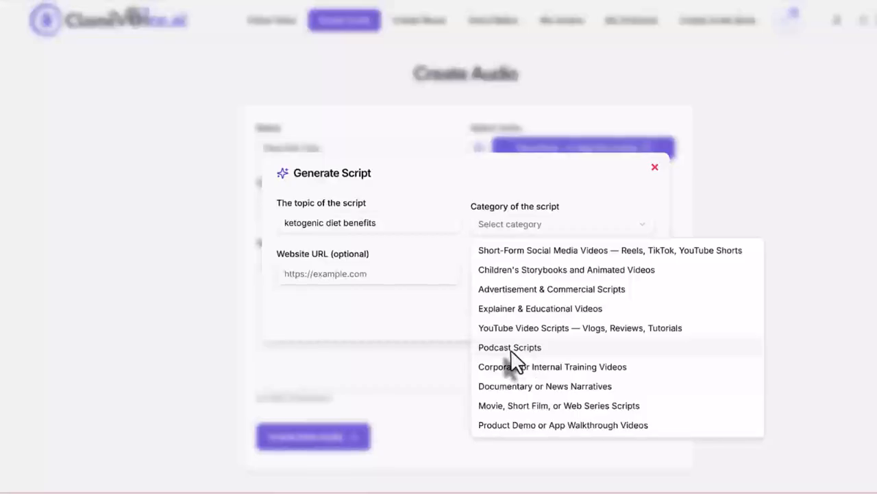
{"action": "left_click", "coordinate": [524, 310]}
Replace the script topic with "how tariffs could increase inflation" and generate the script.
{"action": "triple_click", "coordinate": [399, 224]}
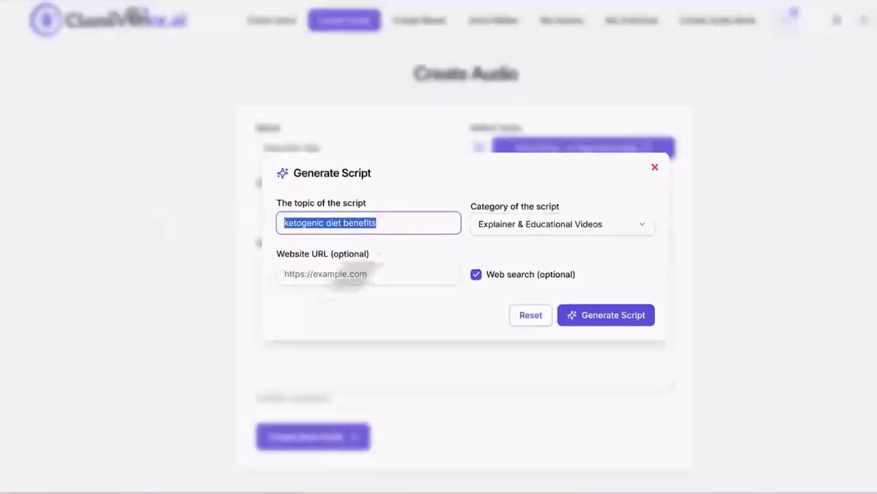
{"action": "key", "text": "BackSpace"}
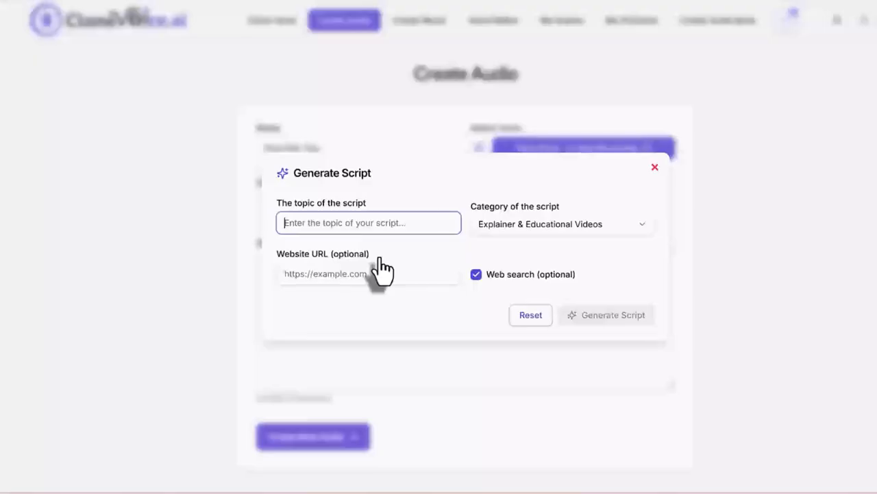
{"action": "type", "text": "ho"}
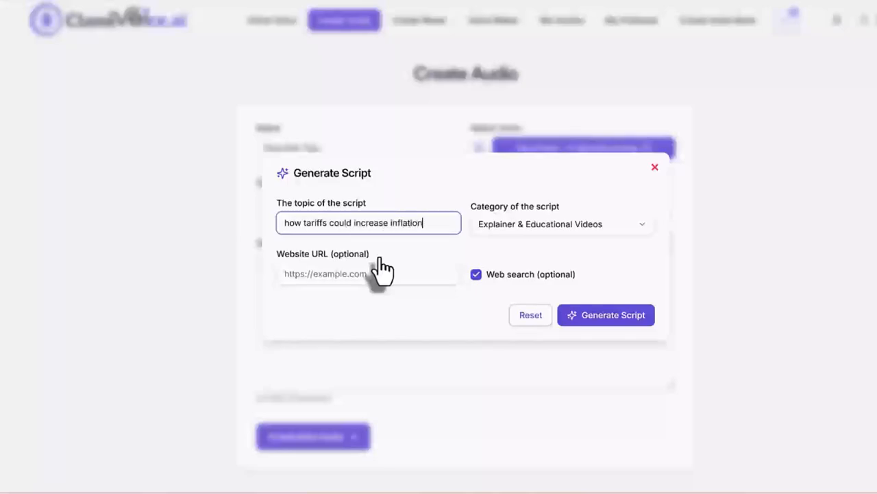
{"action": "left_click", "coordinate": [603, 322]}
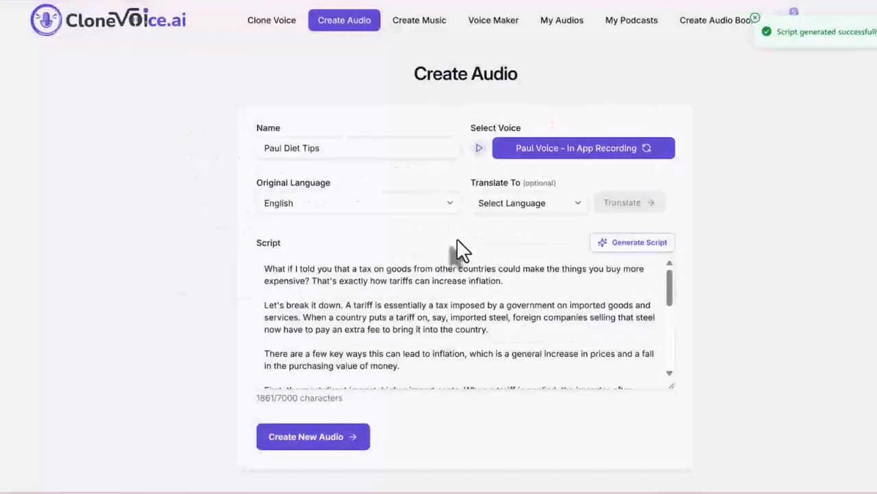
Skim the generated tariff script to its end and create the new audio from it.
{"action": "scroll", "coordinate": [456, 304], "scroll_direction": "down", "scroll_amount": 5}
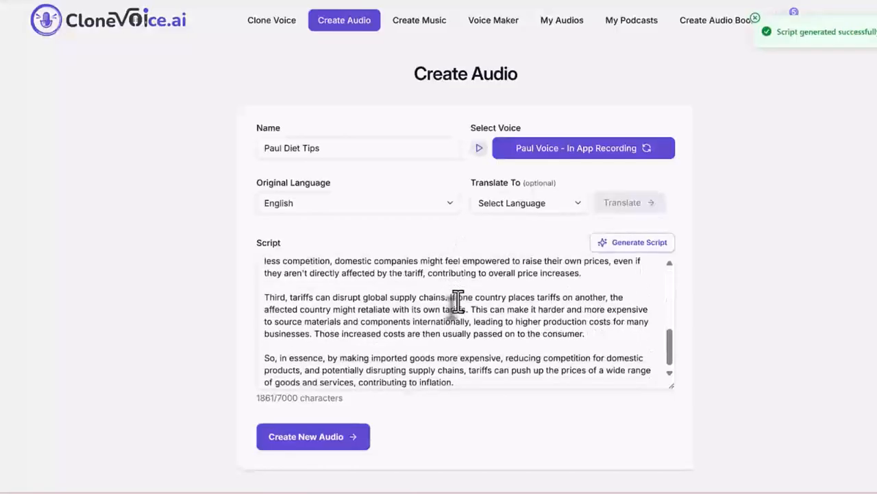
{"action": "scroll", "coordinate": [457, 303], "scroll_direction": "up", "scroll_amount": 5}
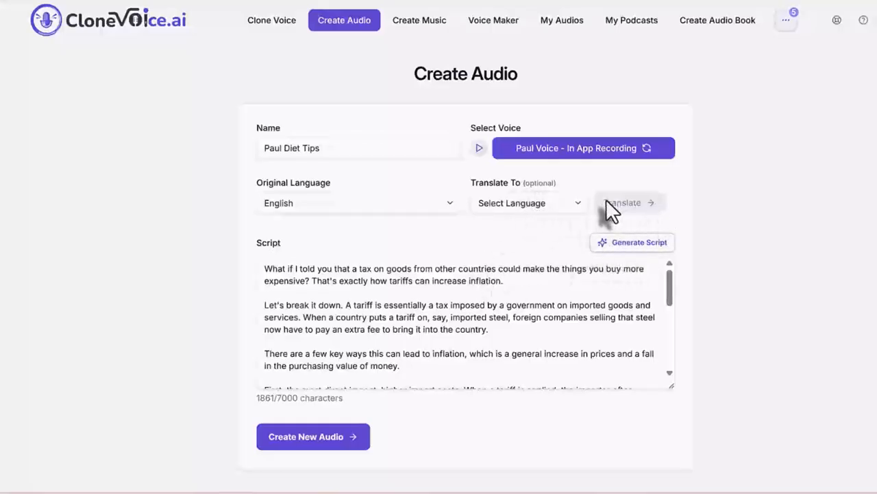
{"action": "left_click", "coordinate": [340, 445]}
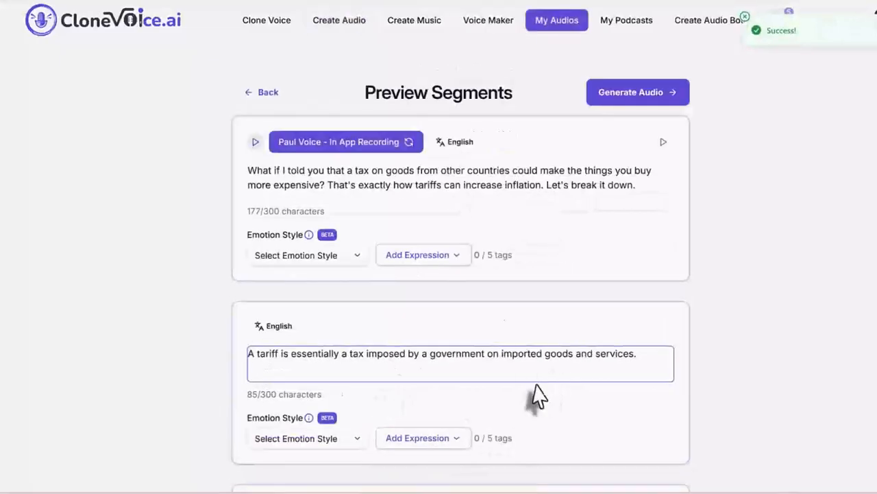
Check the emotion style and expression options of the first tariff segment, leaving them unset, and generate the audio.
{"action": "left_click", "coordinate": [349, 255]}
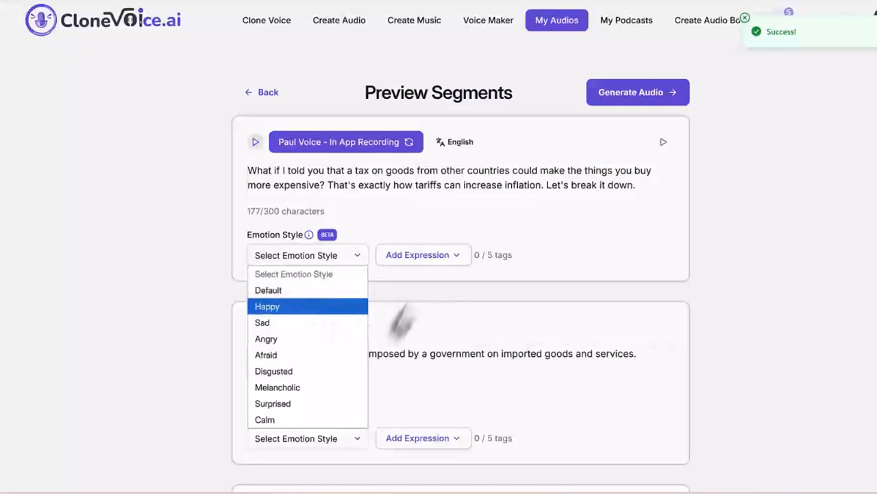
{"action": "left_click", "coordinate": [419, 261]}
{"action": "left_click", "coordinate": [422, 268]}
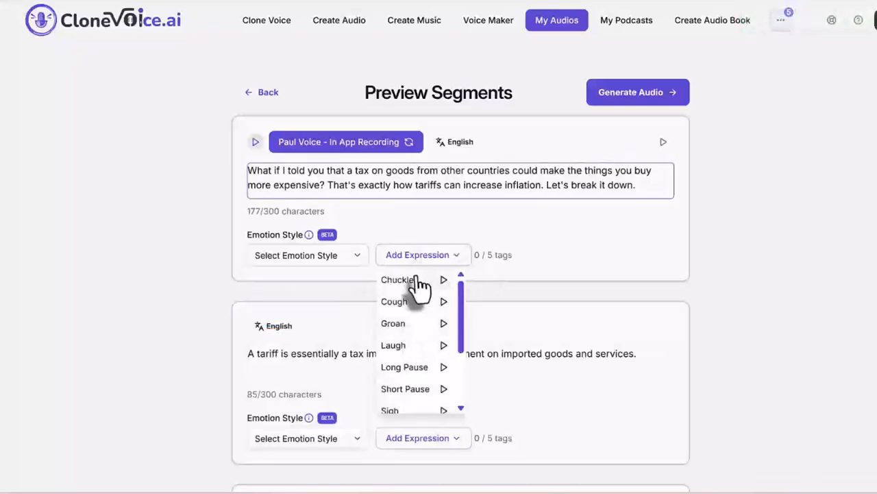
{"action": "left_click", "coordinate": [436, 262]}
{"action": "left_click", "coordinate": [434, 262]}
{"action": "scroll", "coordinate": [404, 309], "scroll_direction": "down", "scroll_amount": 2}
{"action": "scroll", "coordinate": [409, 356], "scroll_direction": "up", "scroll_amount": 2}
{"action": "left_click", "coordinate": [610, 281]}
{"action": "left_click", "coordinate": [612, 314]}
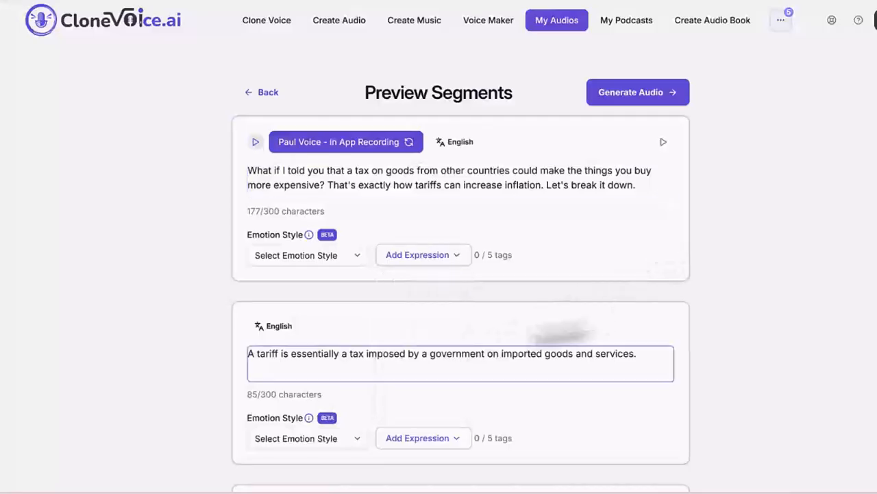
{"action": "left_click", "coordinate": [641, 94]}
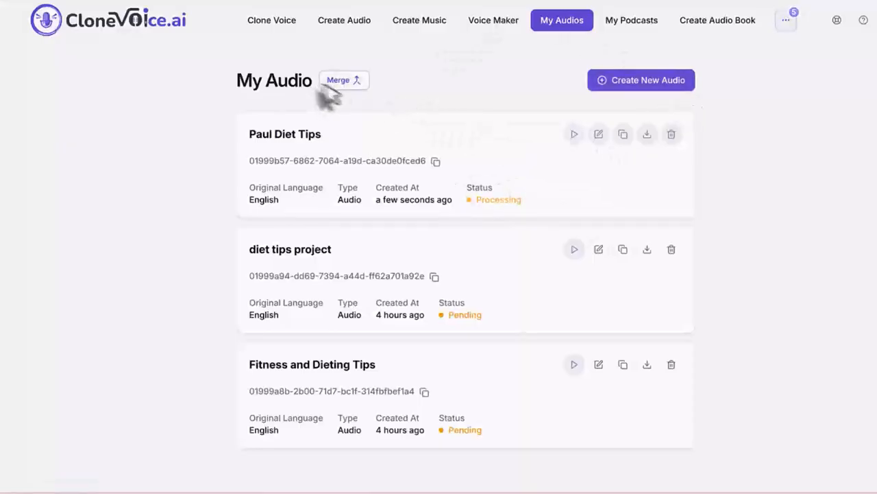
Start merging audios, selecting "Fitness and Dieting Tips" first and "diet tips project" second.
{"action": "left_click", "coordinate": [346, 81]}
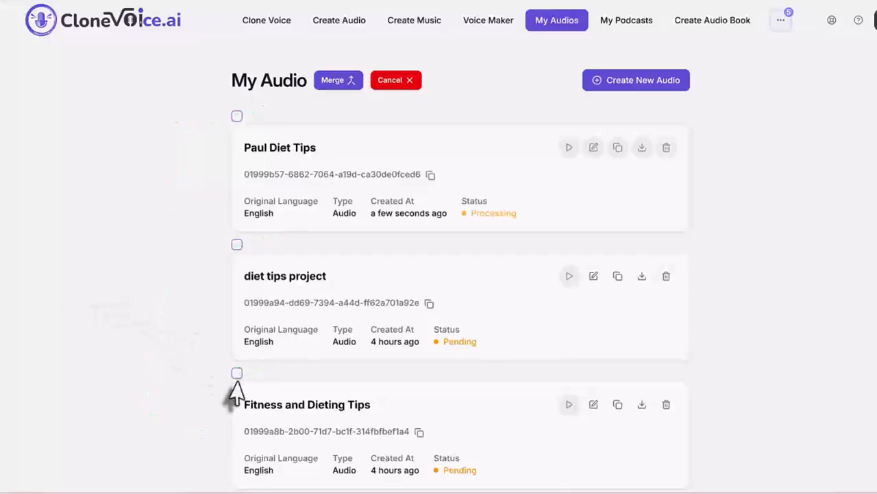
{"action": "left_click", "coordinate": [236, 244]}
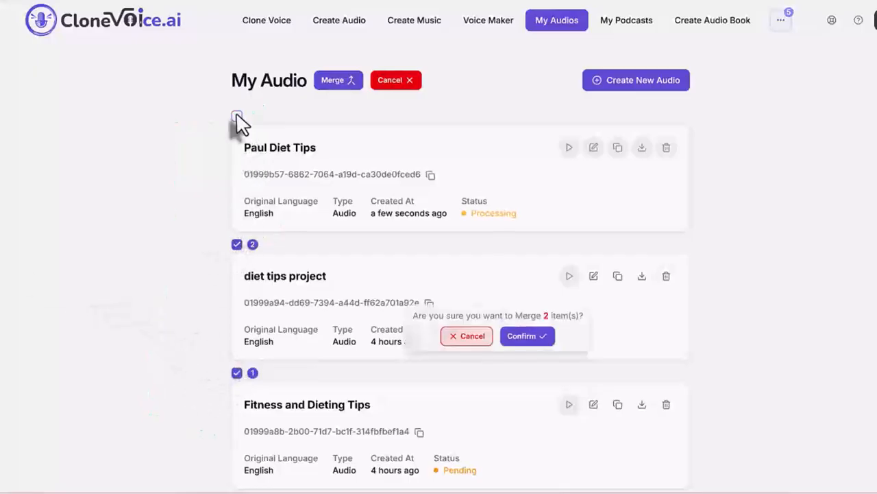